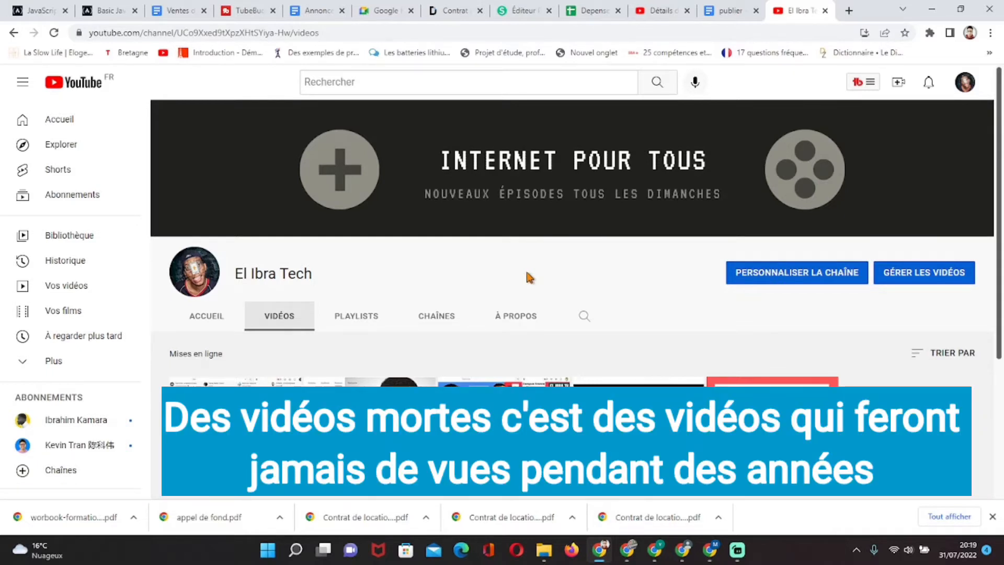
# Step: Look over the channel's uploaded videos, then read the prepared title, tags and description in the publier document
pyautogui.scroll(-2, 527, 276)
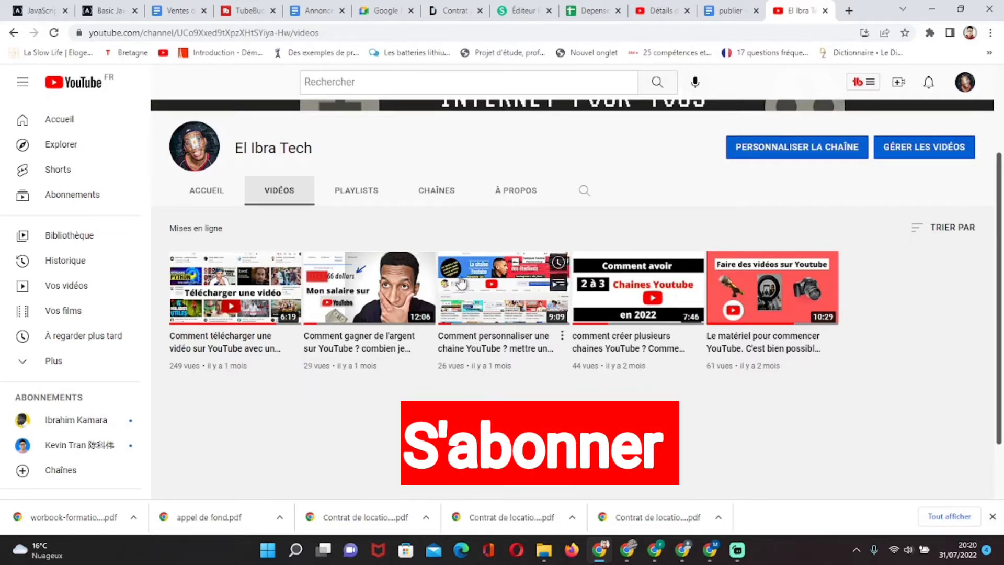
pyautogui.click(732, 10)
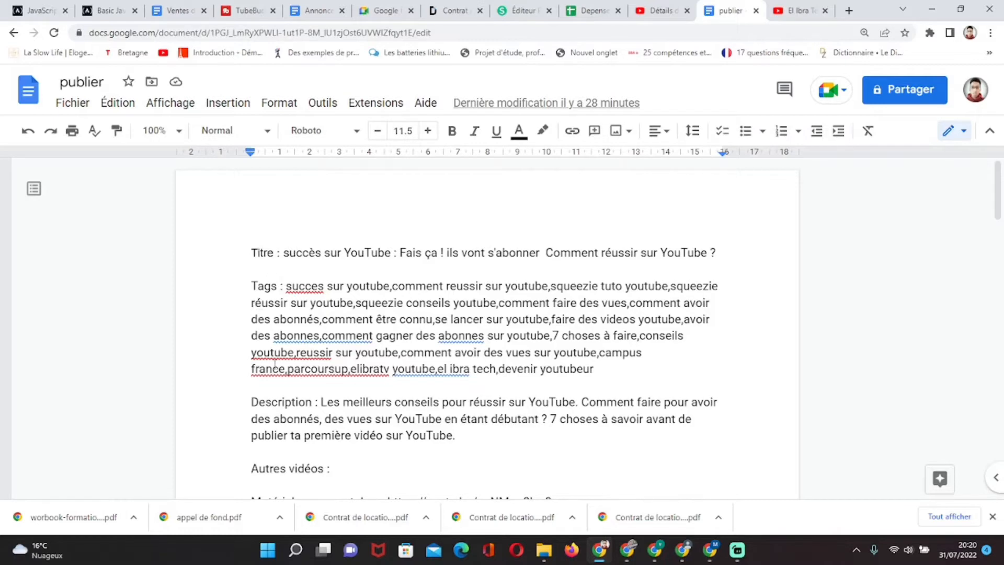
pyautogui.scroll(-2, 289, 393)
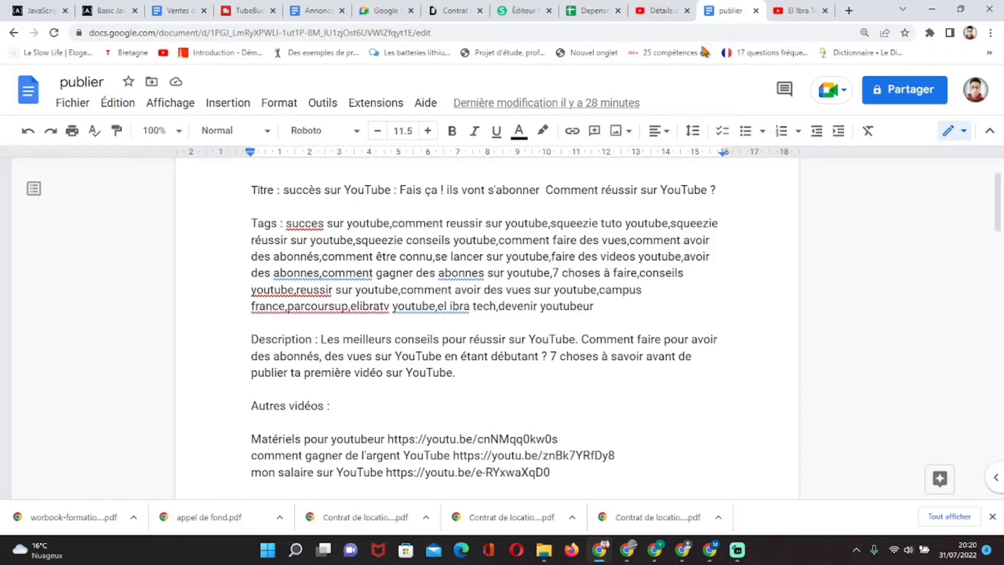
# Step: Switch to the existing video's details in YouTube Studio and open TubeBuddy's Keyword Explorer
pyautogui.click(663, 11)
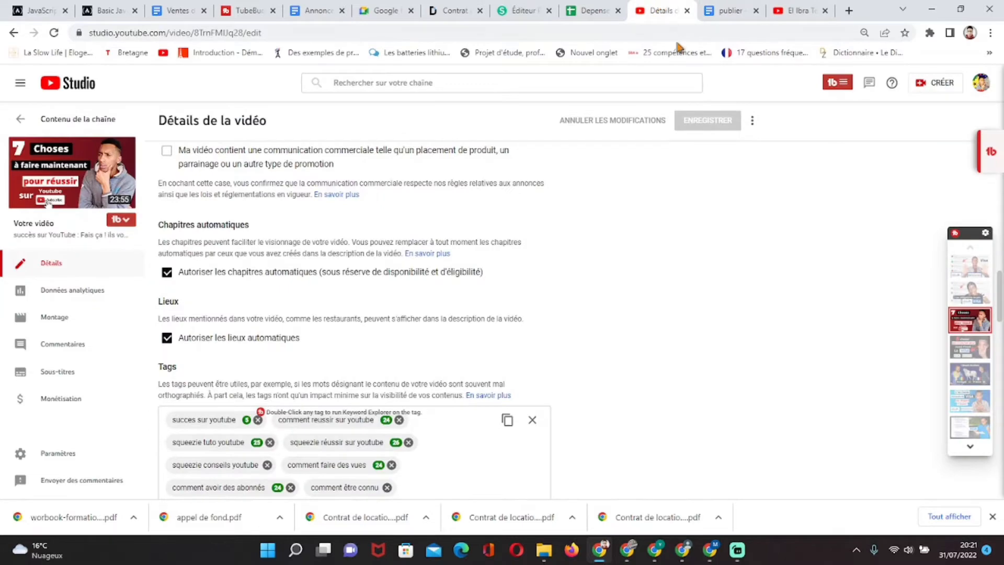
pyautogui.scroll(3, 713, 186)
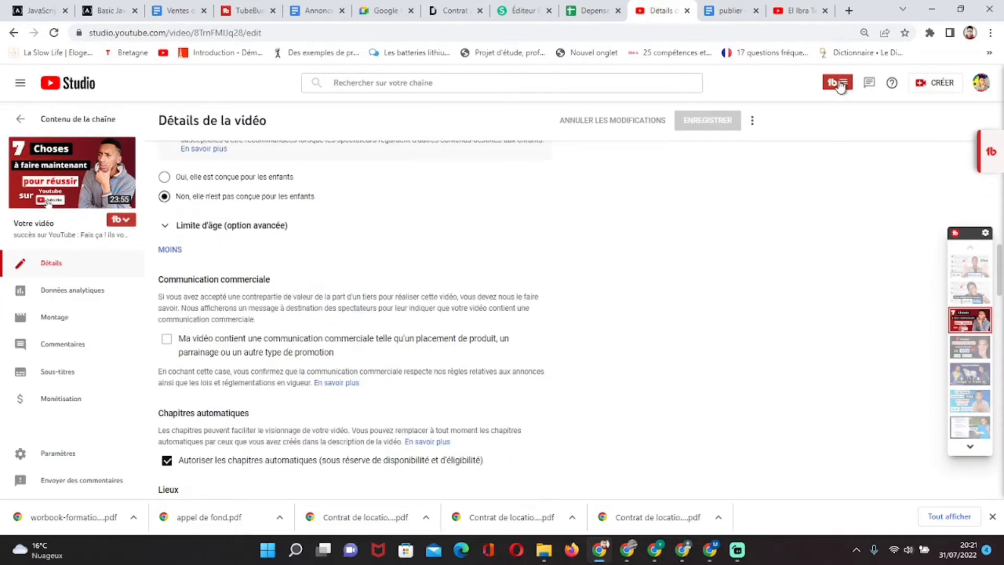
pyautogui.click(840, 85)
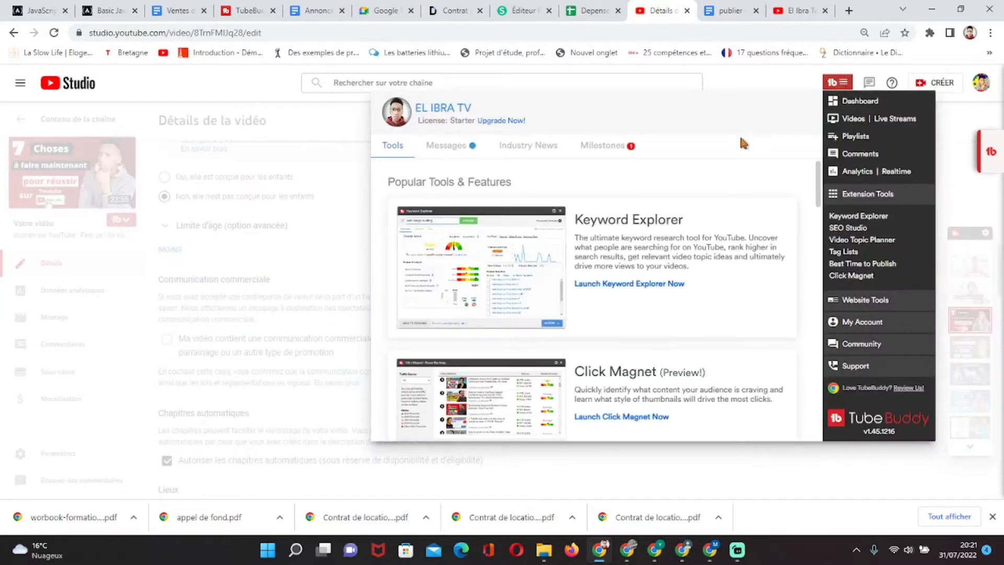
pyautogui.click(846, 219)
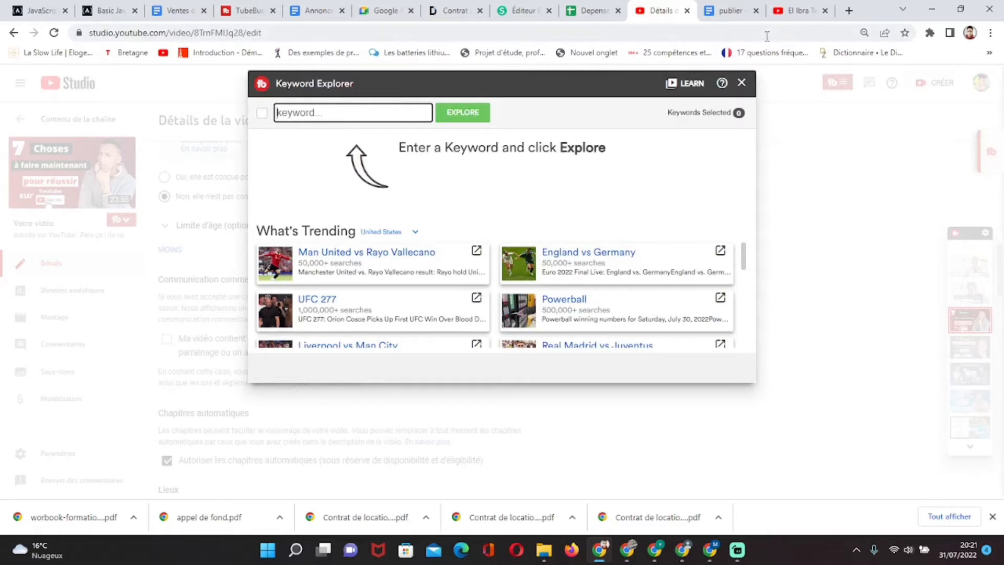
# Step: Start uploading a new video to the YouTube channel using the file "succes sur Youtube" from the JUILLET 2022 folder
pyautogui.click(796, 10)
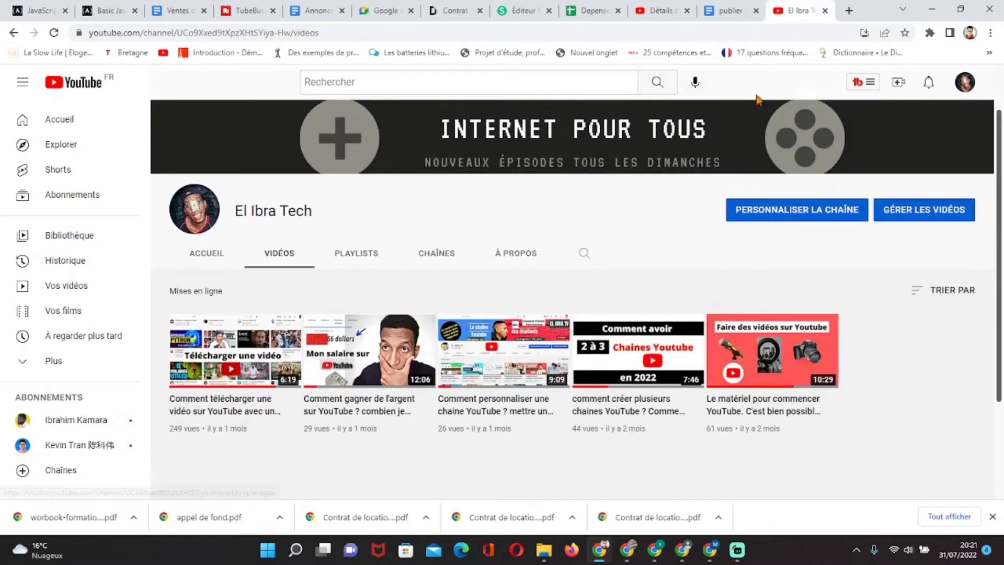
pyautogui.click(899, 84)
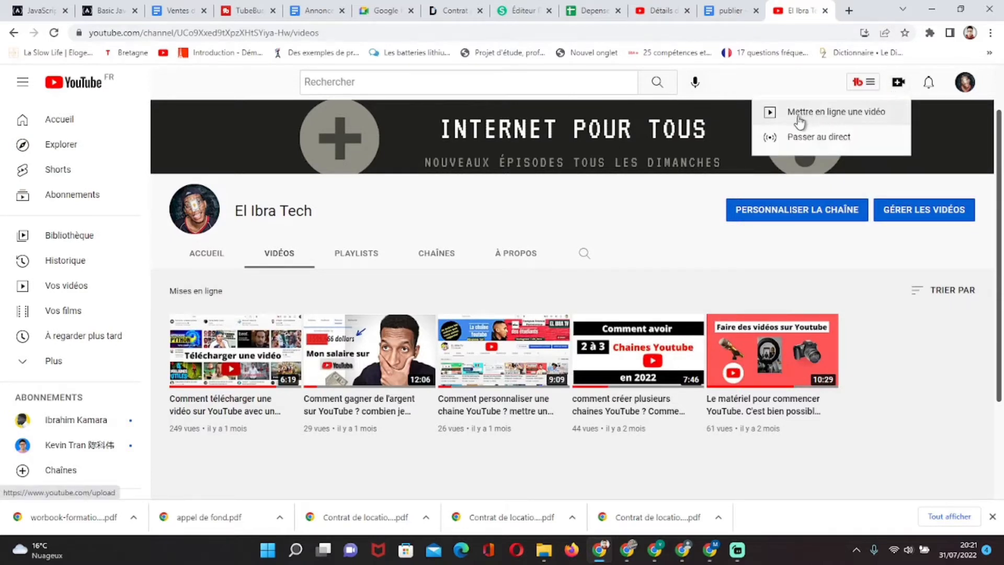
pyautogui.click(854, 117)
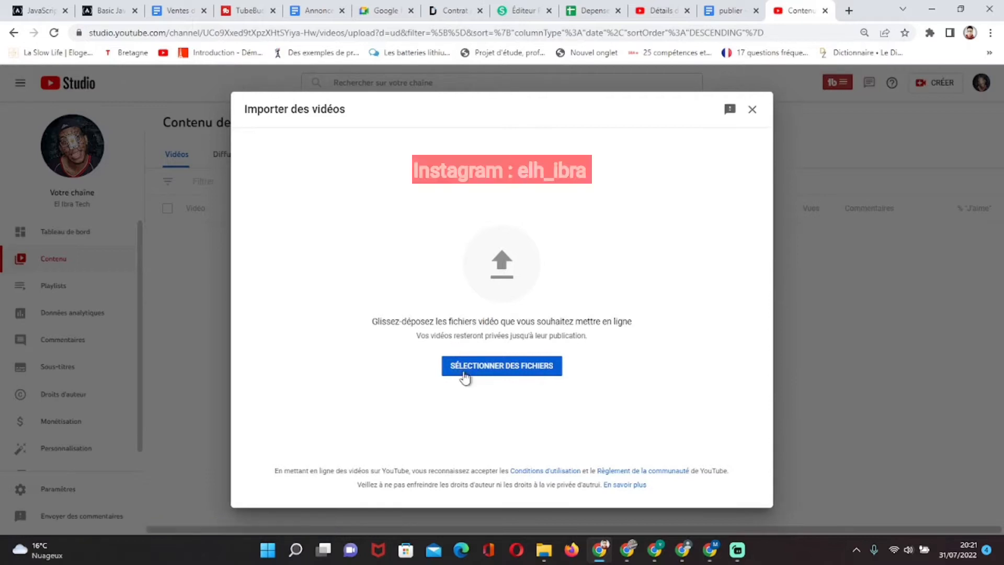
pyautogui.click(515, 369)
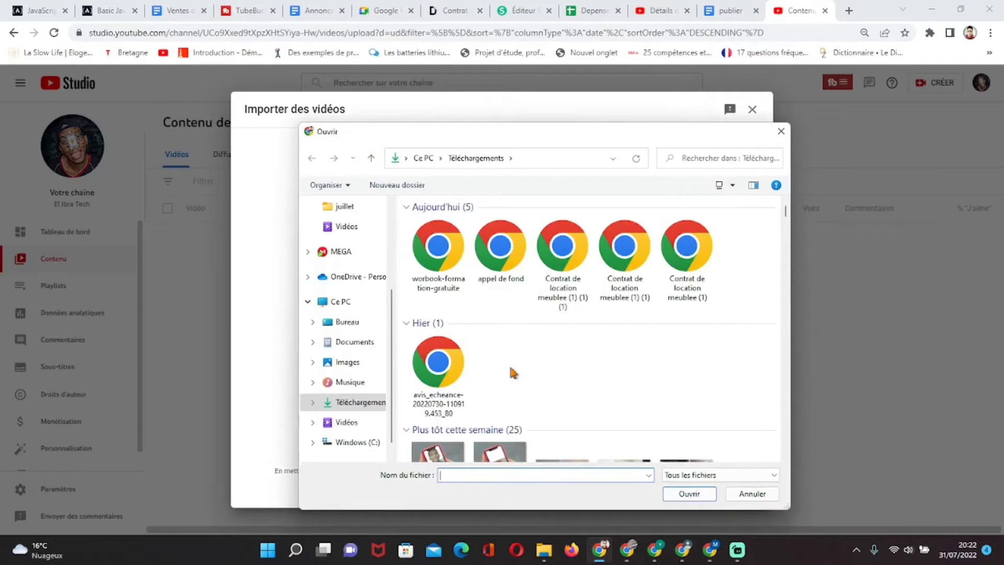
pyautogui.click(348, 421)
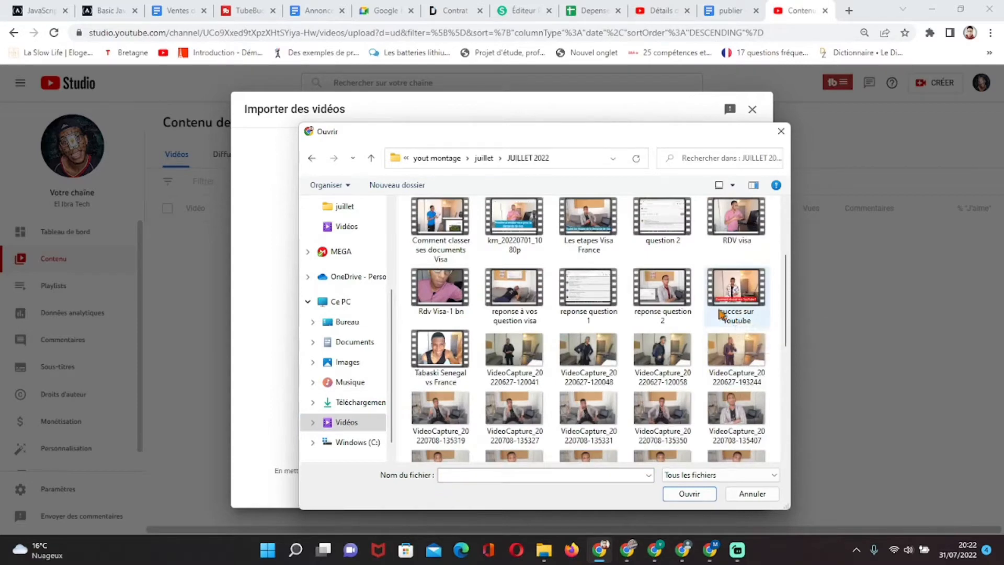
pyautogui.click(743, 308)
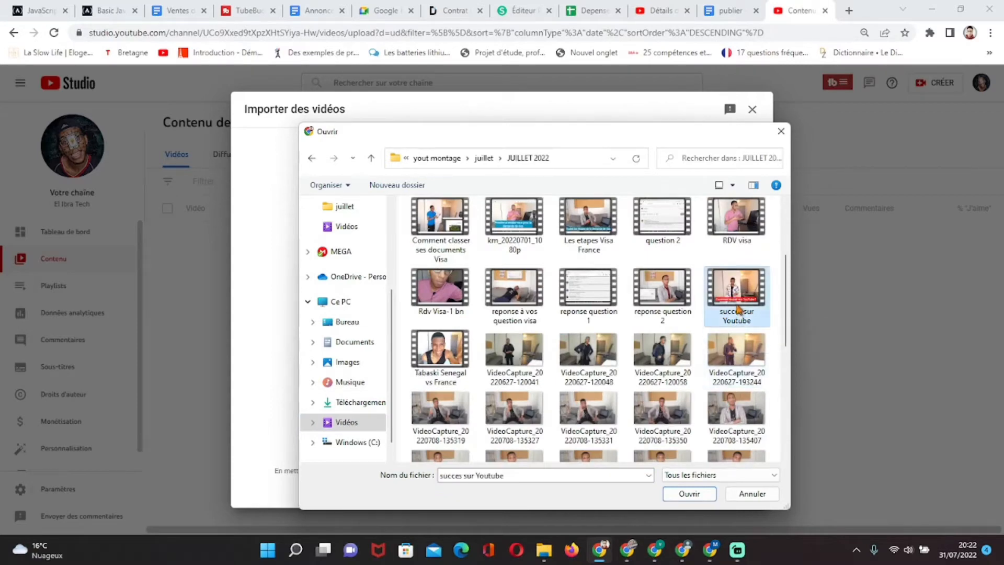
pyautogui.click(688, 493)
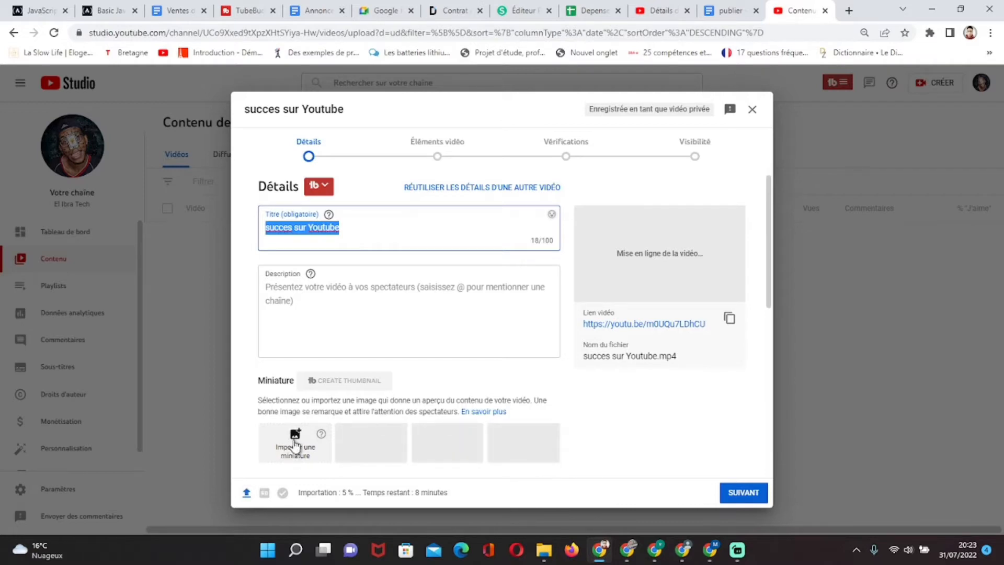
# Step: Import the image "à app (1)" from the Téléchargements folder as the video's thumbnail
pyautogui.click(291, 445)
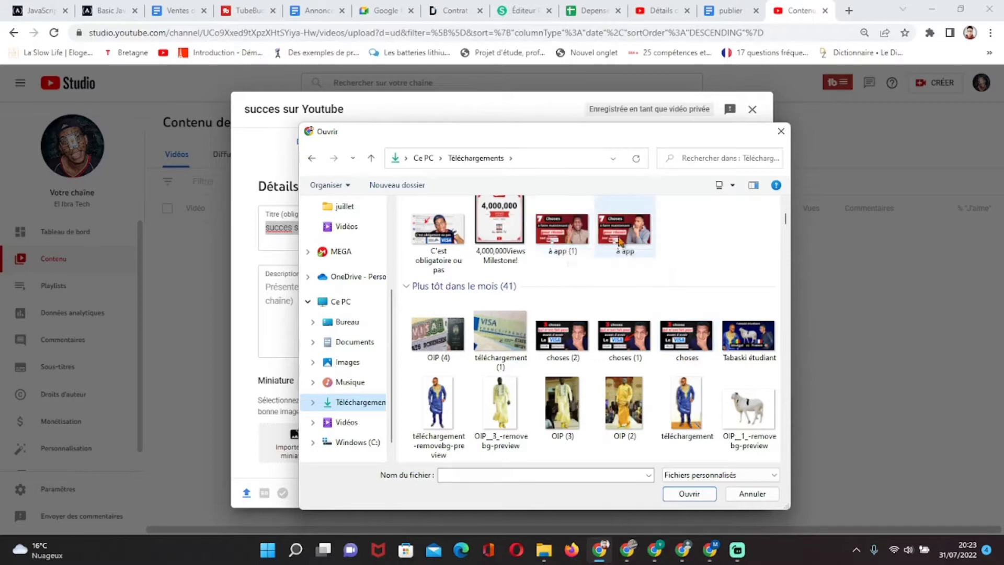
pyautogui.click(564, 242)
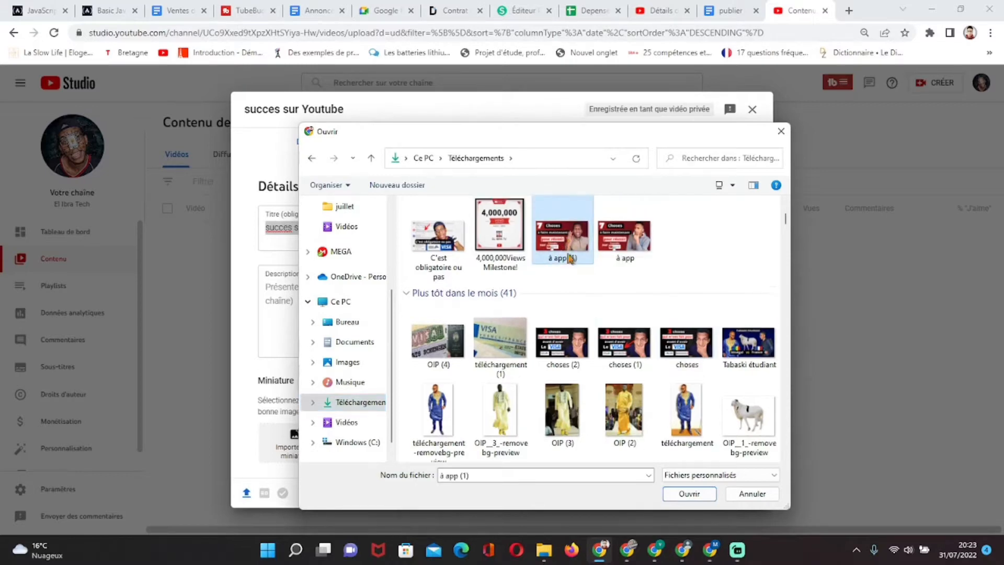
pyautogui.click(689, 495)
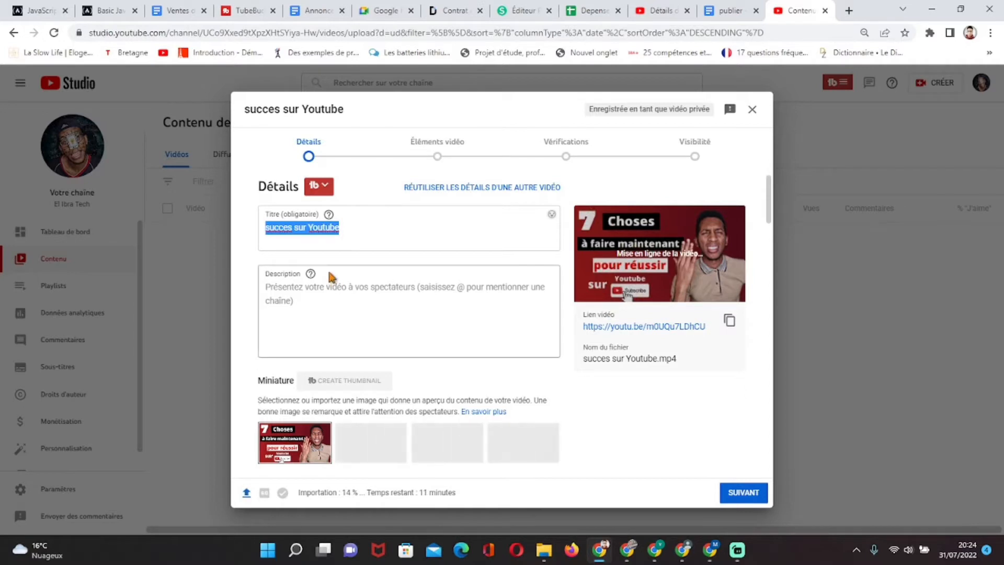
# Step: Clear the default title of the uploaded video
pyautogui.click(350, 232)
pyautogui.press('BackSpace')
pyautogui.press('BackSpace')
pyautogui.press('BackSpace')
pyautogui.press('BackSpace')
pyautogui.press('BackSpace')
pyautogui.press('BackSpace')
pyautogui.press('BackSpace')
pyautogui.press('BackSpace')
pyautogui.press('BackSpace')
pyautogui.press('BackSpace')
pyautogui.press('BackSpace')
pyautogui.press('BackSpace')
pyautogui.press('BackSpace')
pyautogui.press('BackSpace')
pyautogui.press('BackSpace')
pyautogui.press('BackSpace')
pyautogui.press('BackSpace')
pyautogui.press('BackSpace')
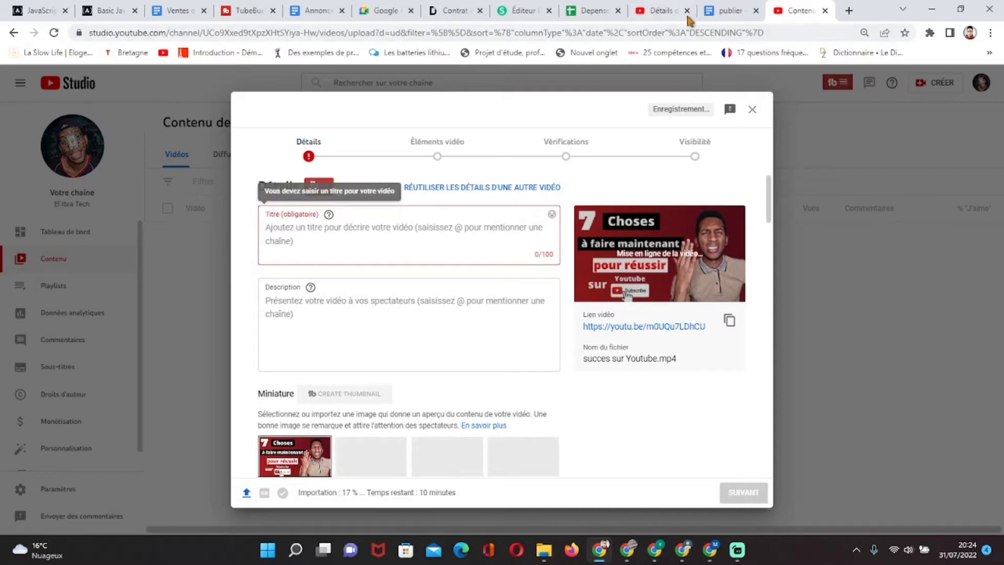
# Step: Copy the title "succès sur YouTube : Fais ça ! ils vont s'abonner Comment réussir sur YouTube ?" from the publier document into the video's title
pyautogui.click(714, 12)
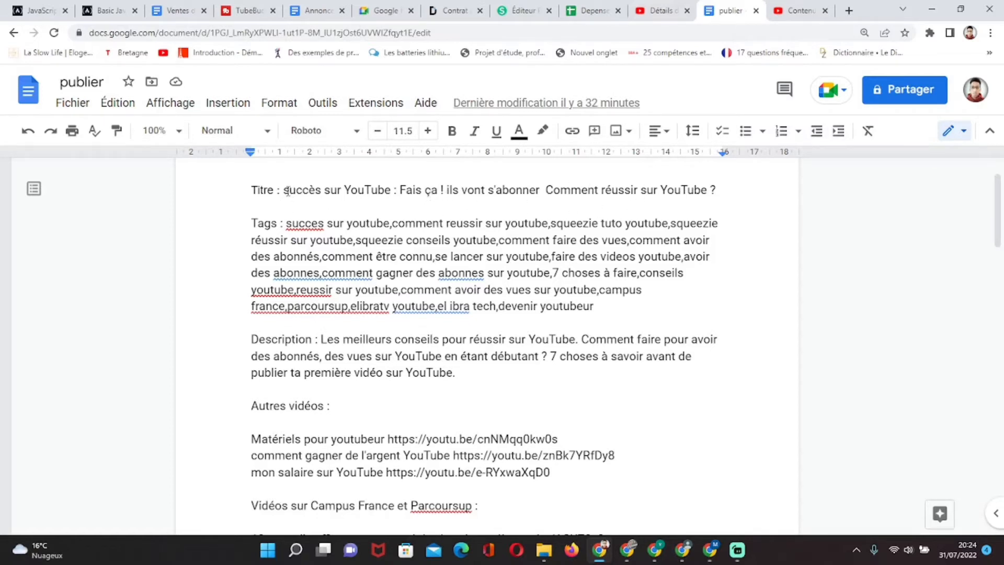
pyautogui.moveTo(287, 191); pyautogui.dragTo(729, 193)
pyautogui.hotkey('ctrl', 'c')
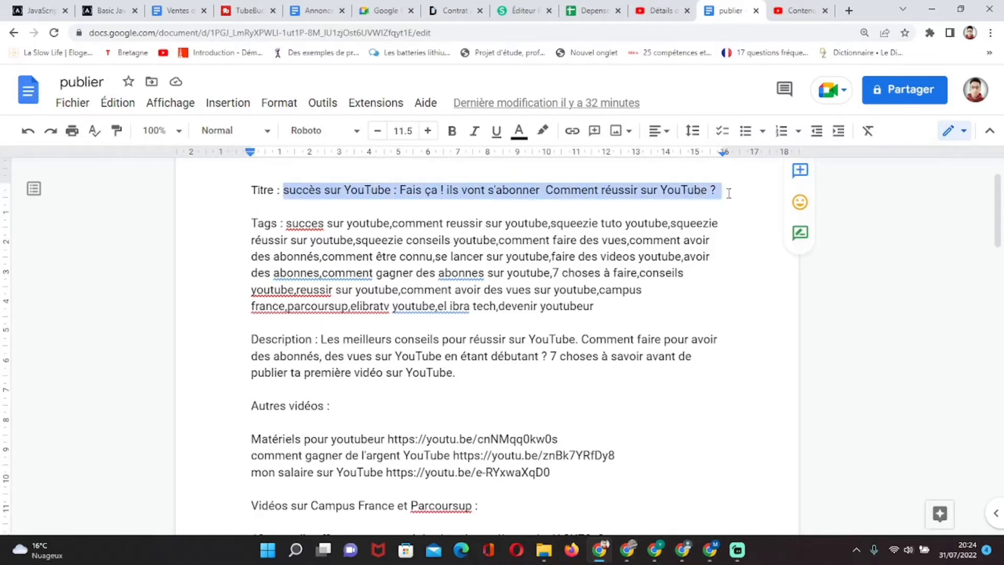
pyautogui.click(800, 11)
pyautogui.click(374, 226)
pyautogui.hotkey('ctrl', 'v')
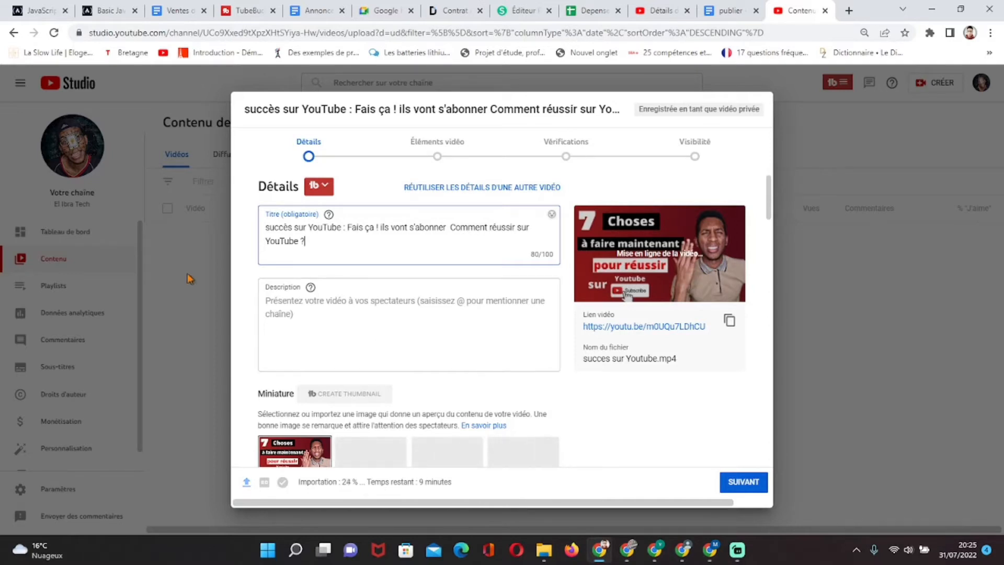
# Step: Fill the video's description with the prepared text from the publier document, starting "Les meilleurs conseils pour réussir sur YouTube"
pyautogui.click(317, 313)
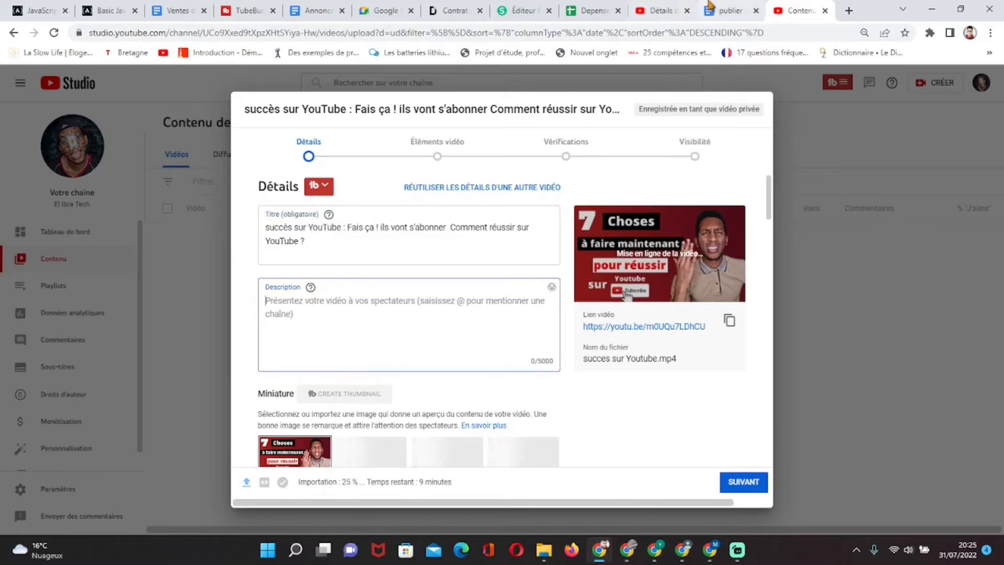
pyautogui.hotkey('ctrl', 'v')
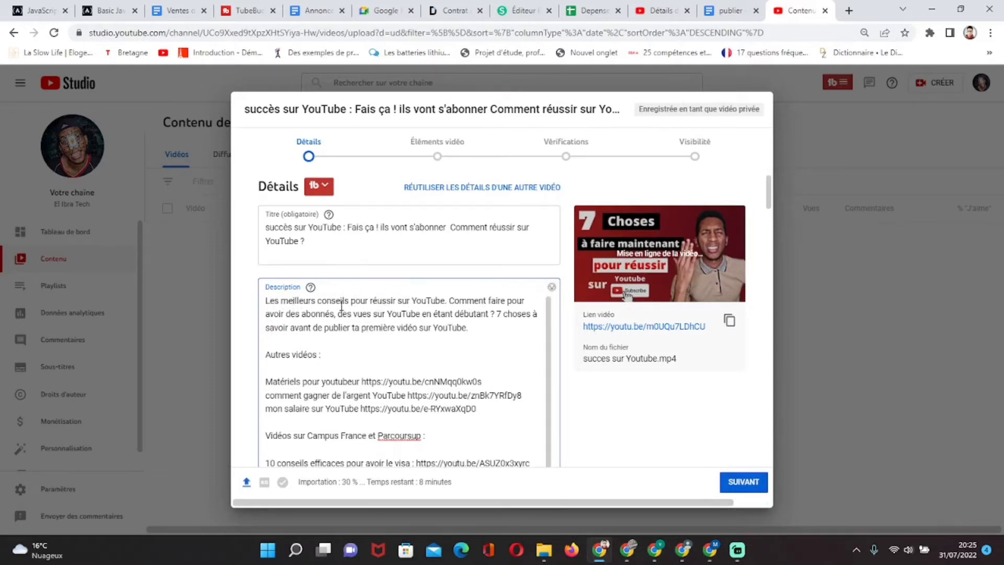
# Step: Review the whole video description, from the opening paragraph through the related video links to the closing hashtags
pyautogui.scroll(-1, 345, 340)
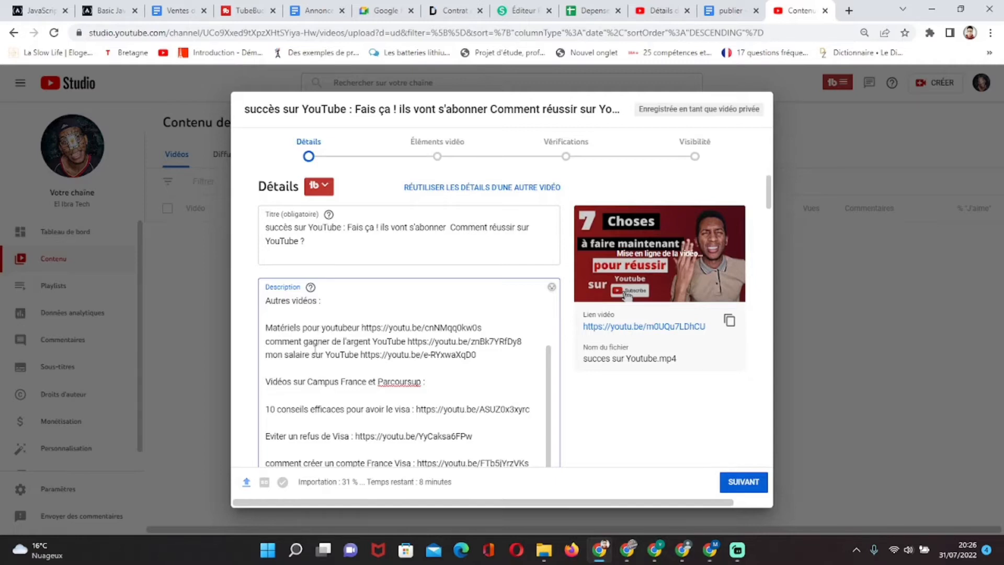
pyautogui.scroll(-5, 318, 372)
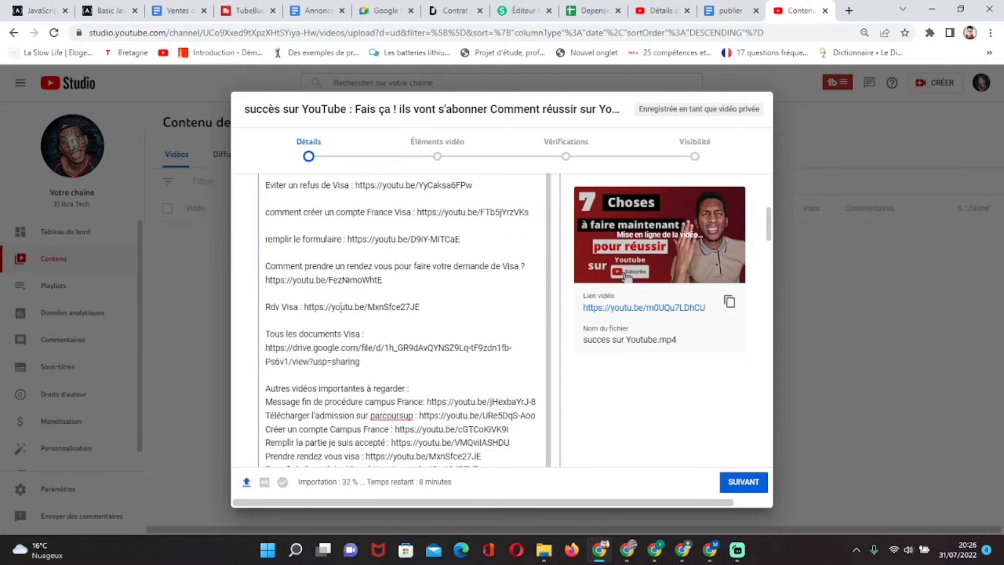
pyautogui.scroll(5, 345, 295)
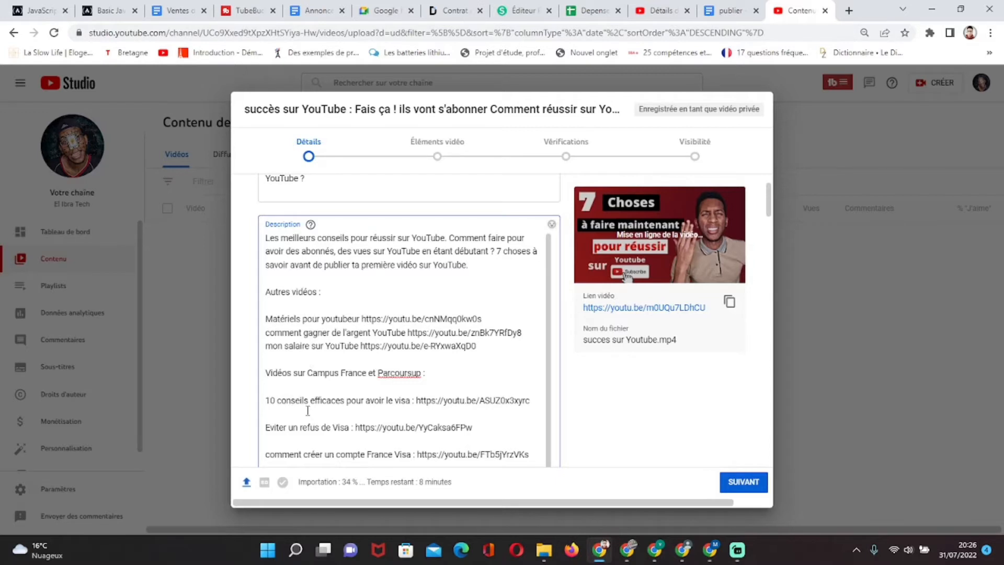
pyautogui.scroll(-2, 308, 405)
pyautogui.scroll(2, 301, 356)
pyautogui.scroll(2, 309, 256)
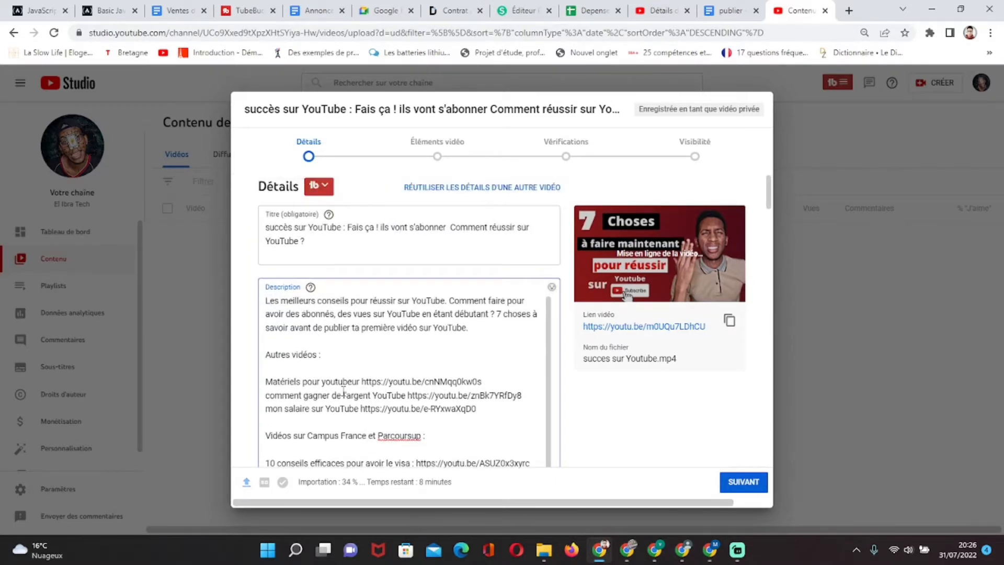
pyautogui.scroll(-2, 350, 396)
pyautogui.scroll(-6, 290, 397)
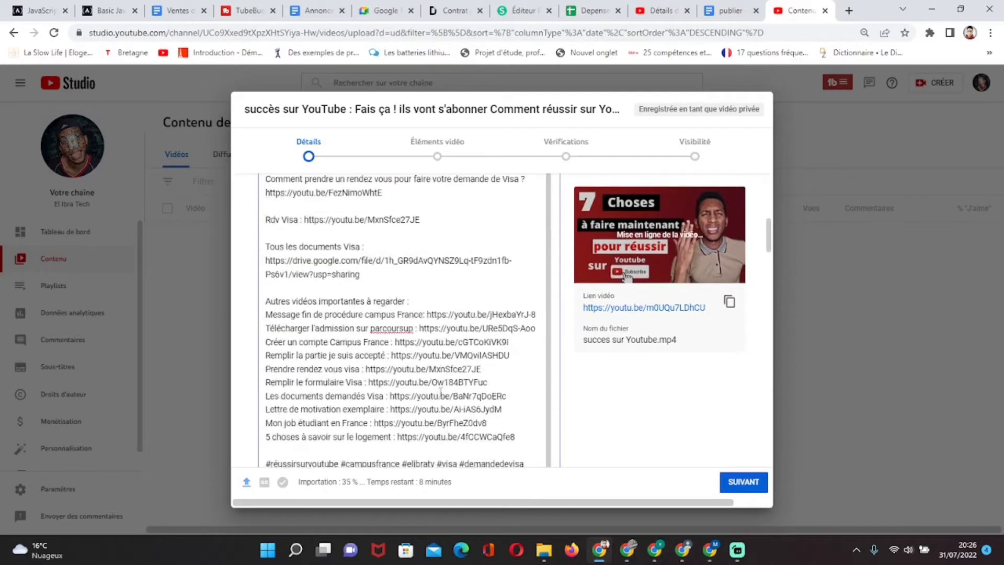
pyautogui.scroll(-5, 456, 406)
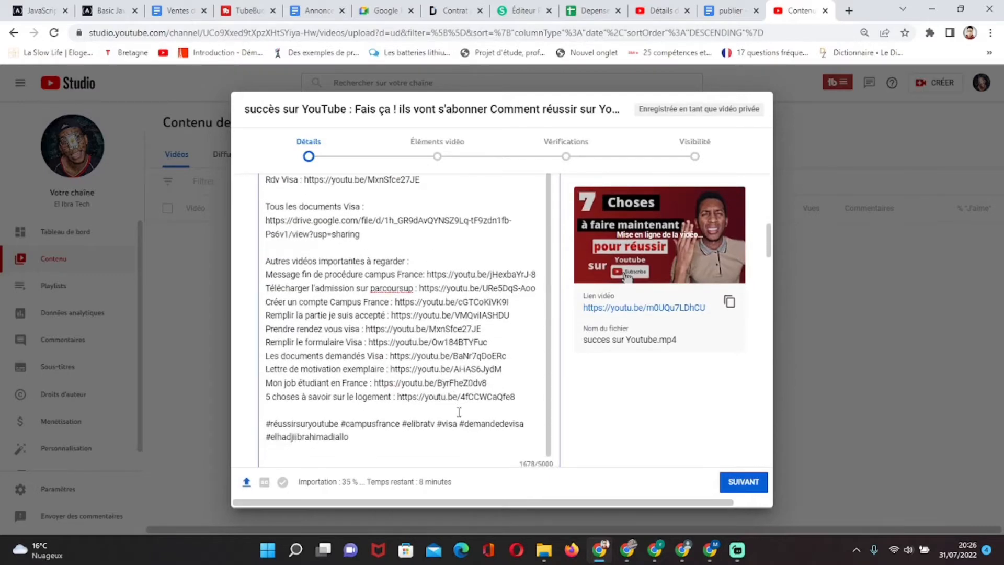
# Step: Add the prepared tag list from the publier document to the video's tags, starting with "succes sur youtube" and "comment reussir sur youtube"
pyautogui.scroll(-1, 365, 333)
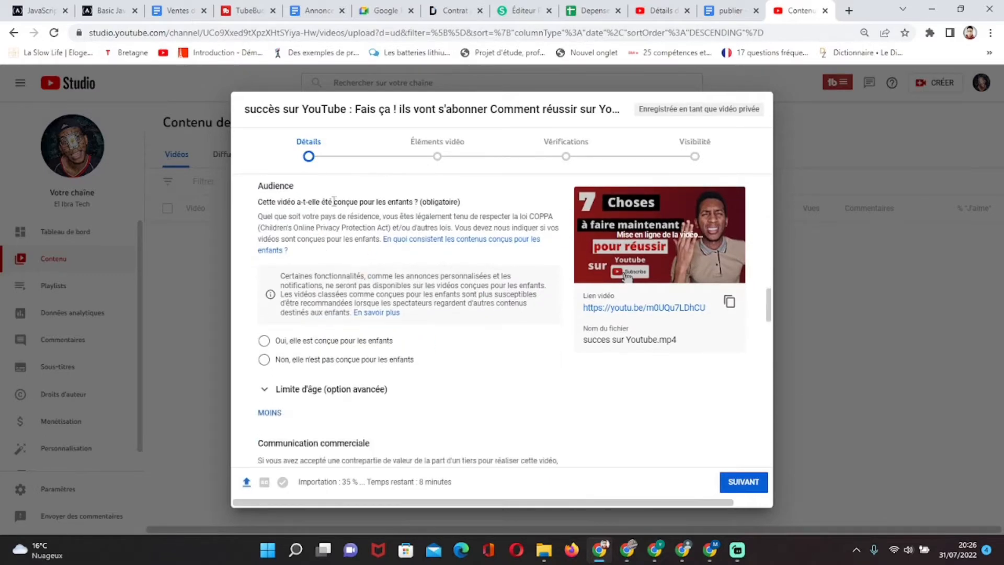
pyautogui.scroll(-2, 366, 230)
pyautogui.scroll(-5, 337, 346)
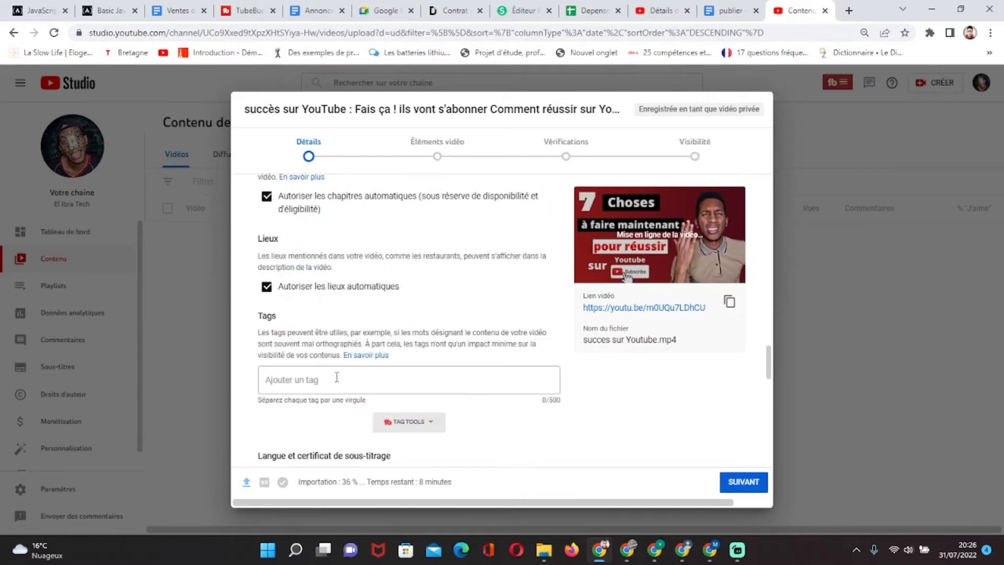
pyautogui.click(333, 378)
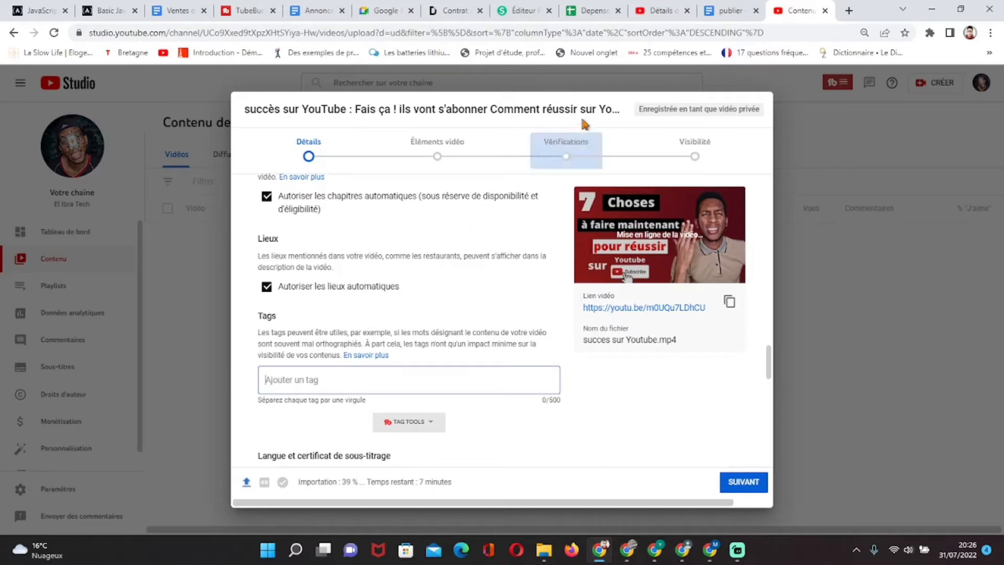
pyautogui.click(730, 11)
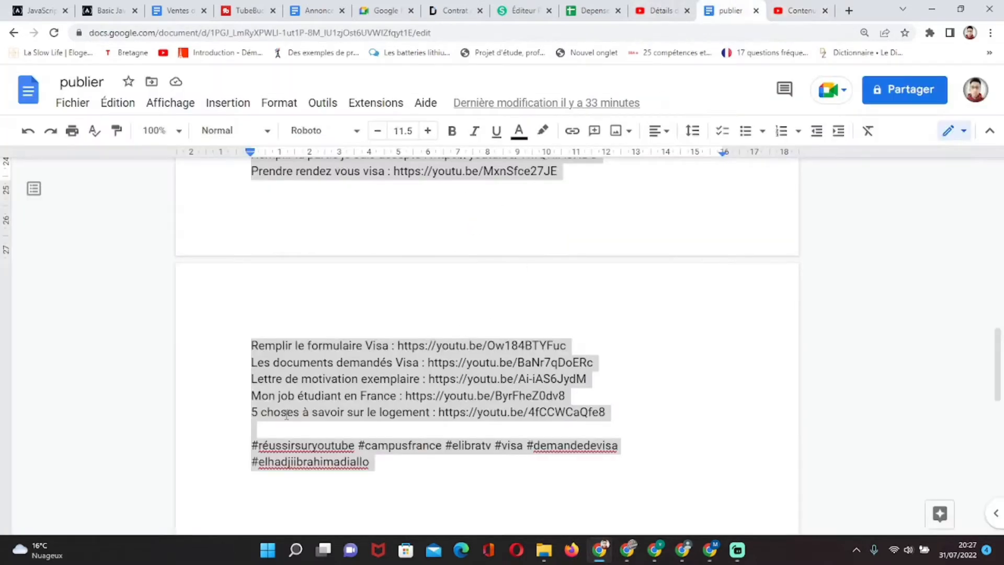
pyautogui.click(801, 10)
pyautogui.hotkey('ctrl', 'v')
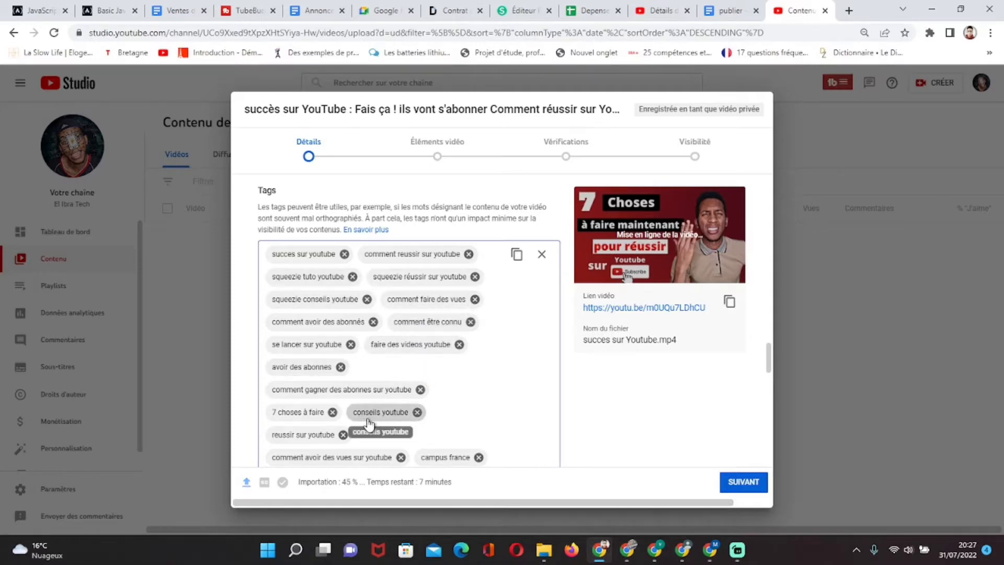
pyautogui.scroll(15, 369, 424)
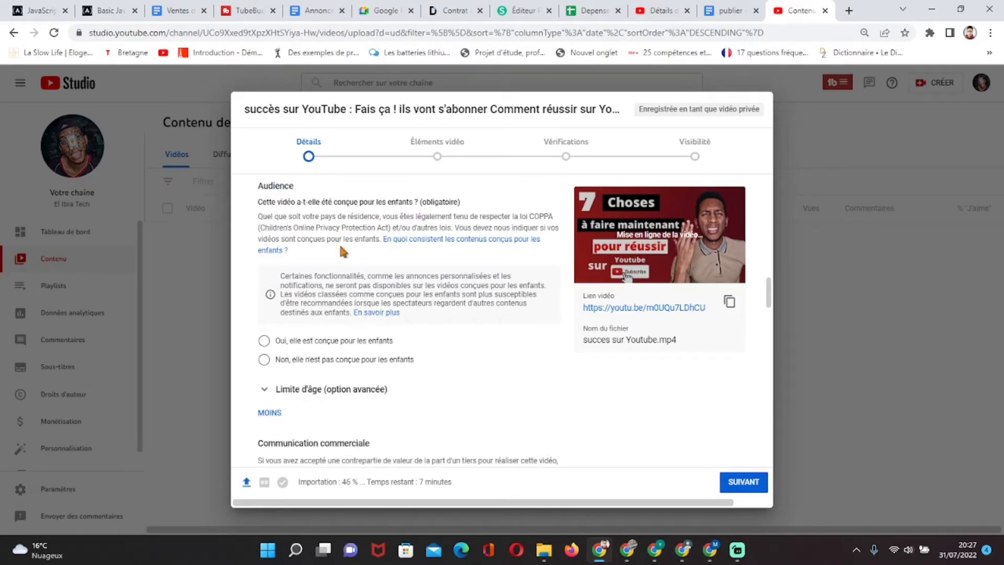
# Step: Review the video's tag list together with the language, recording, licence and description sections of its details
pyautogui.scroll(-12, 382, 327)
pyautogui.scroll(-4, 373, 386)
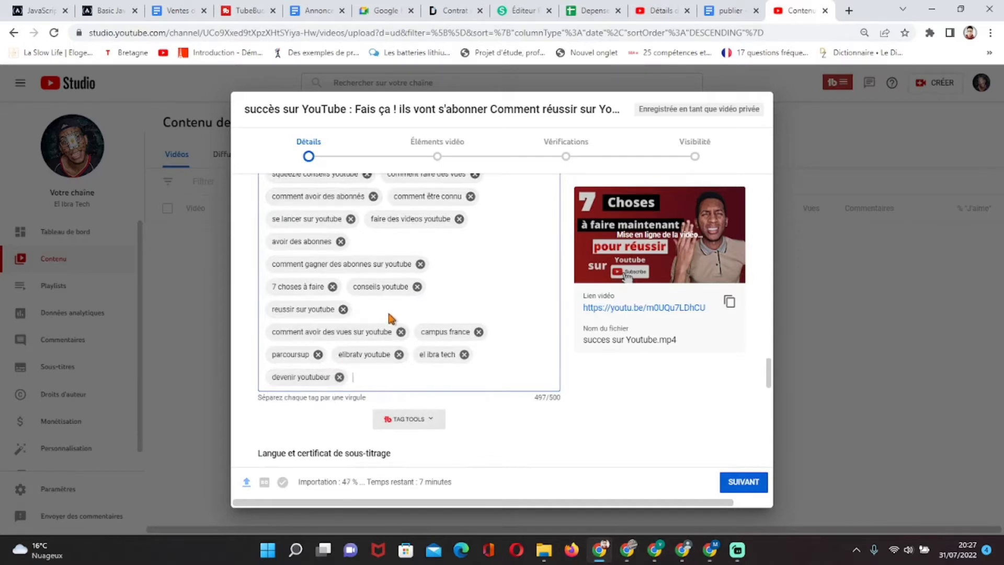
pyautogui.scroll(-3, 392, 319)
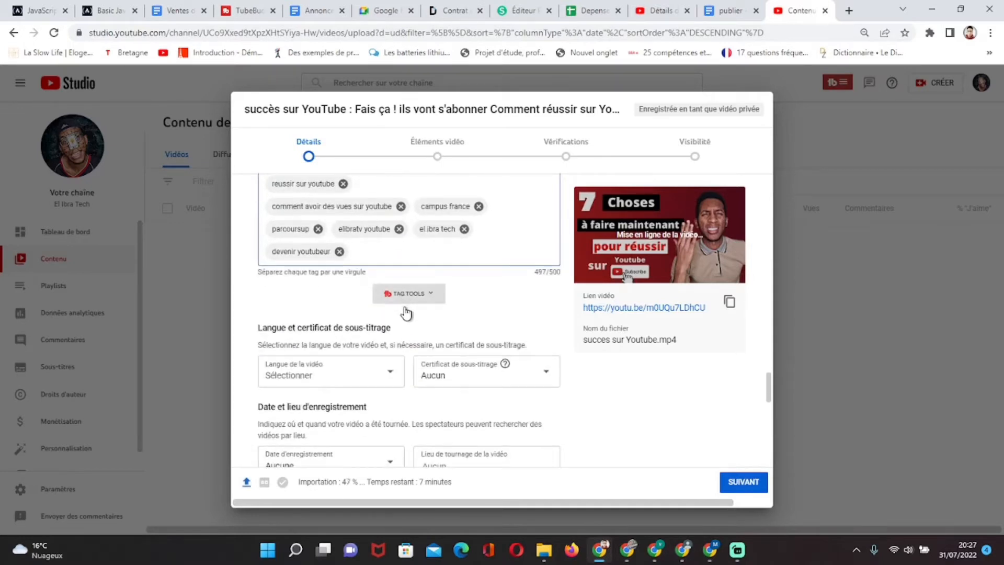
pyautogui.scroll(-3, 422, 303)
pyautogui.scroll(-1, 422, 301)
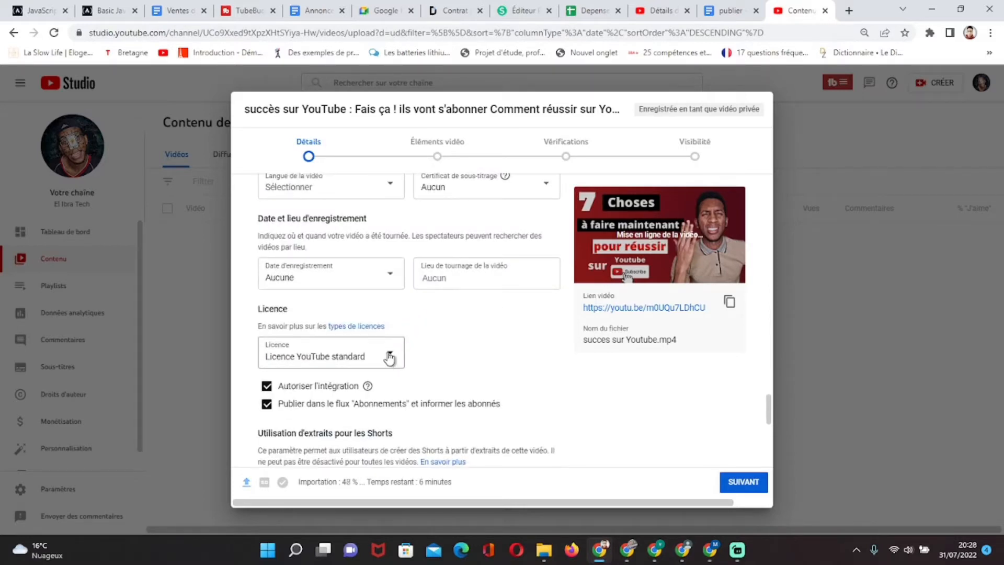
pyautogui.scroll(5, 391, 345)
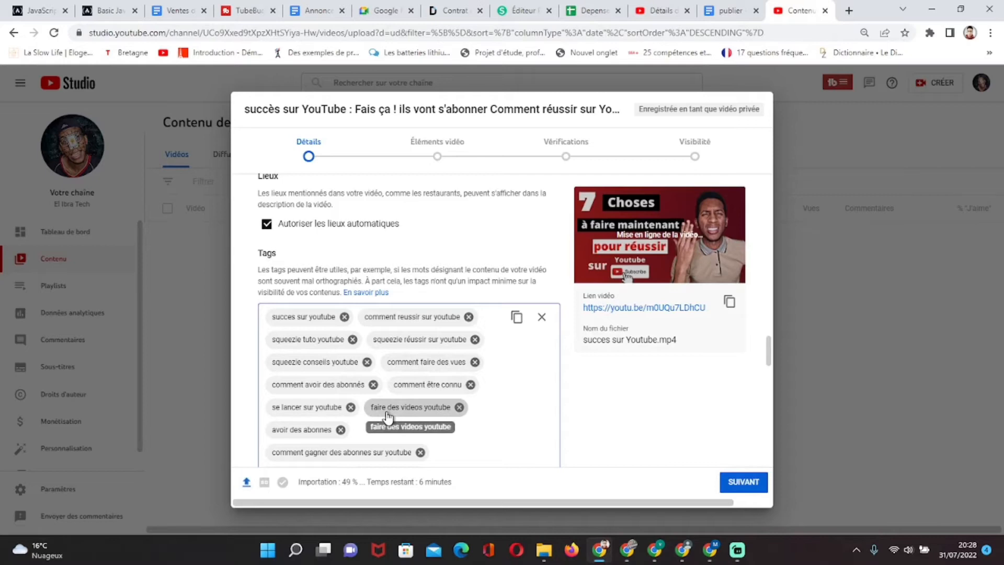
pyautogui.scroll(-2, 387, 416)
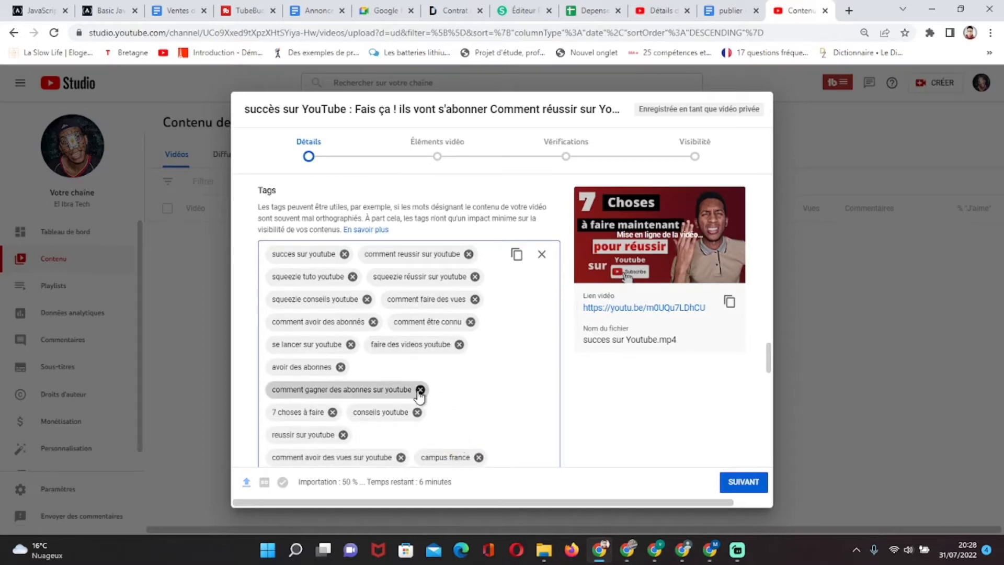
pyautogui.scroll(-5, 387, 366)
pyautogui.scroll(10, 377, 349)
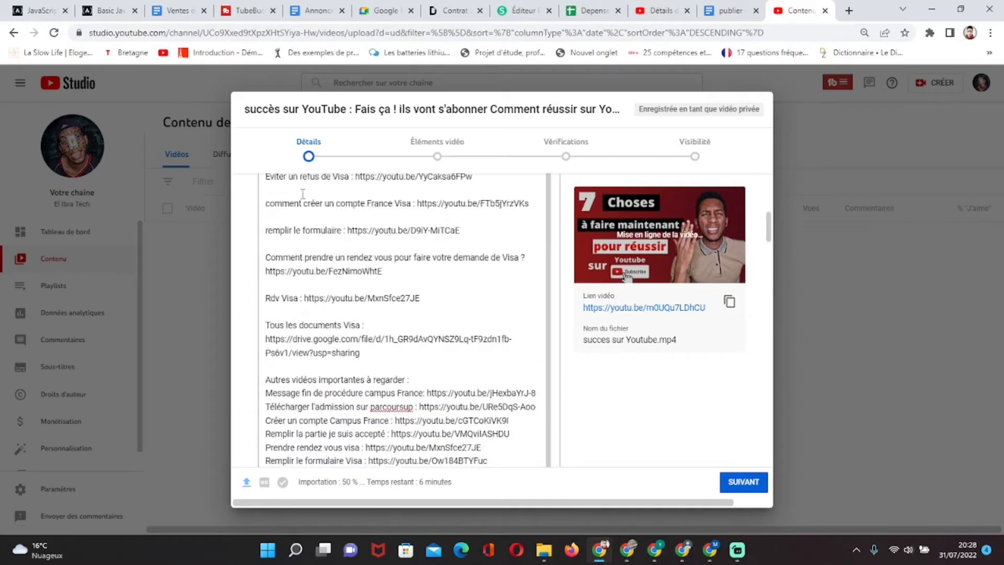
# Step: Check which playlists are available for the video, without selecting any
pyautogui.scroll(-10, 317, 337)
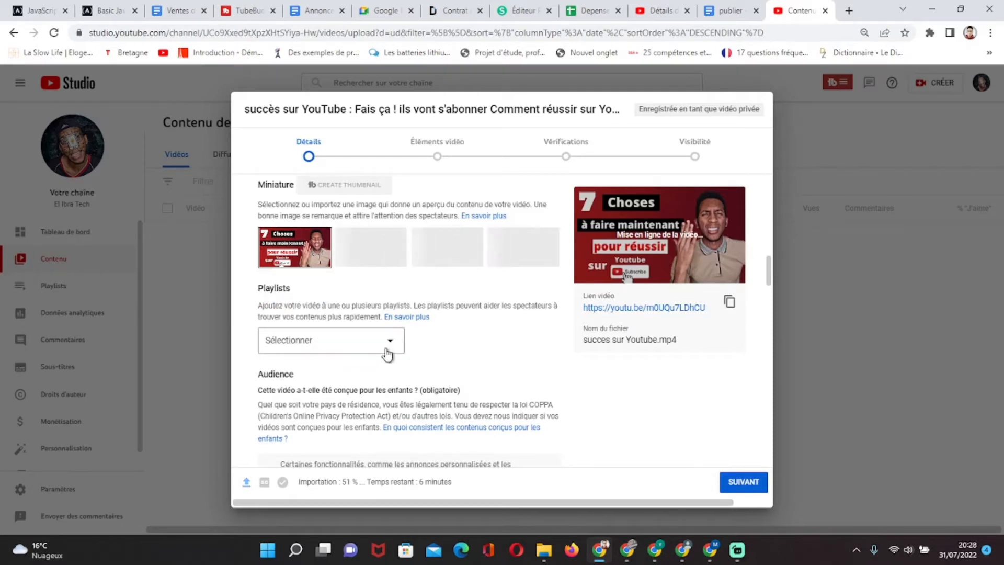
pyautogui.click(390, 347)
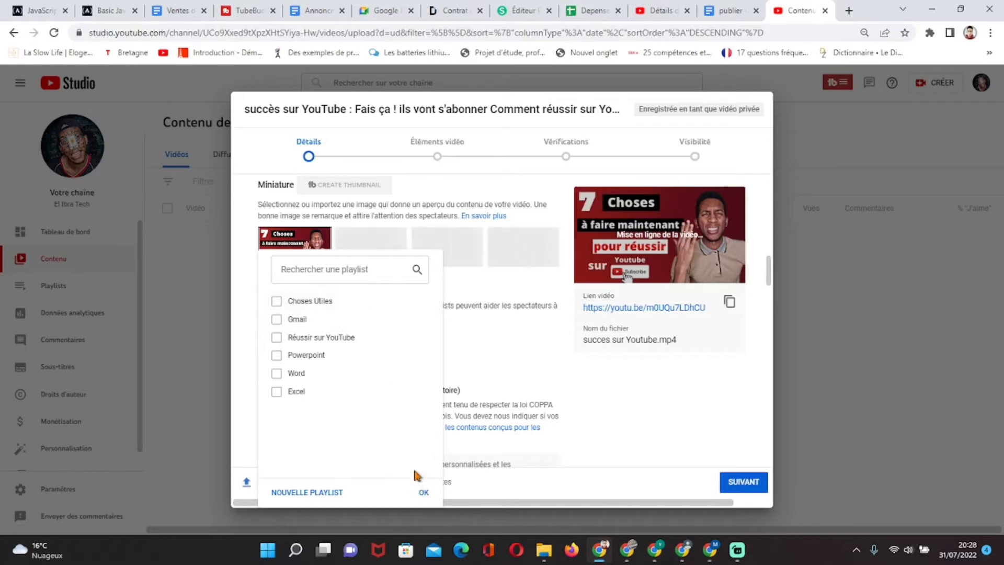
pyautogui.click(513, 369)
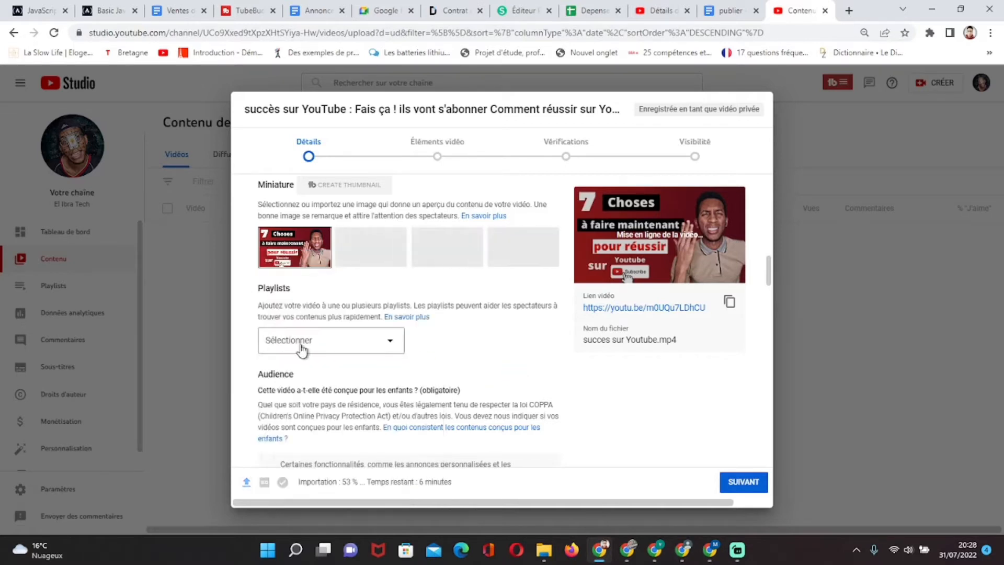
# Step: Declare the video's audience as "Non, elle n'est pas conçue pour les enfants"
pyautogui.scroll(-2, 339, 348)
pyautogui.scroll(-3, 342, 314)
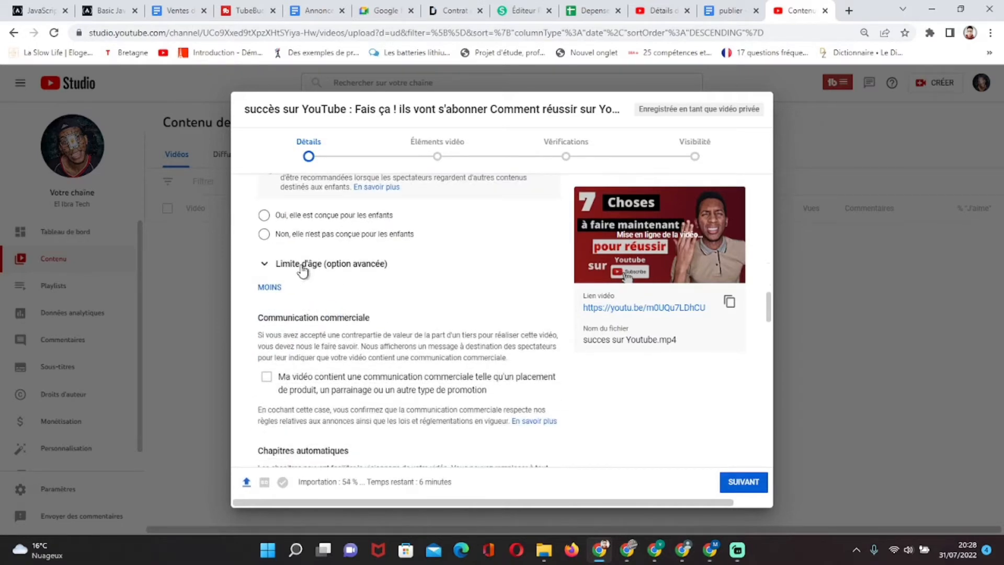
pyautogui.click(264, 234)
# Step: Set the video's language to Français in the language and caption certification settings
pyautogui.scroll(-1, 340, 267)
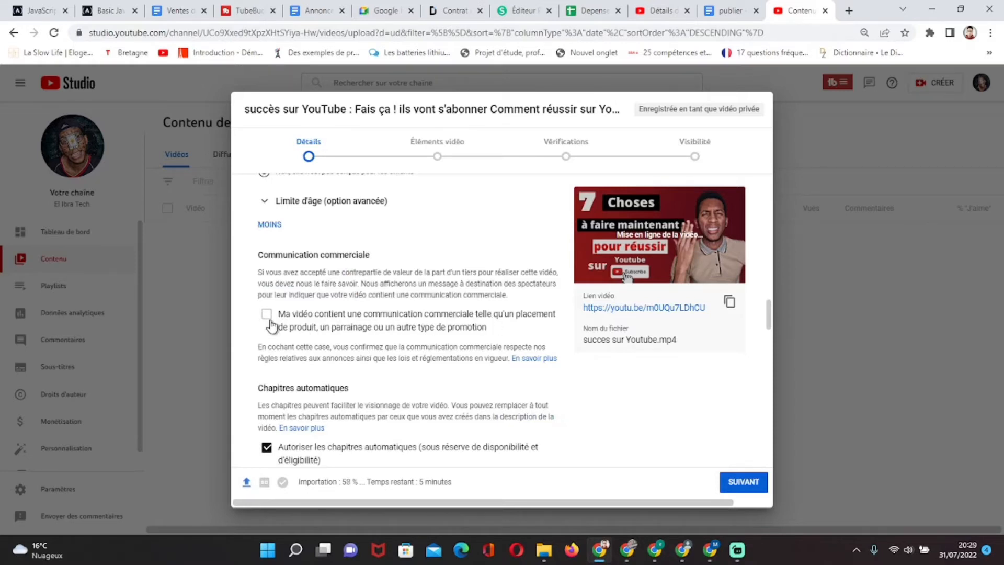
pyautogui.scroll(-2, 325, 294)
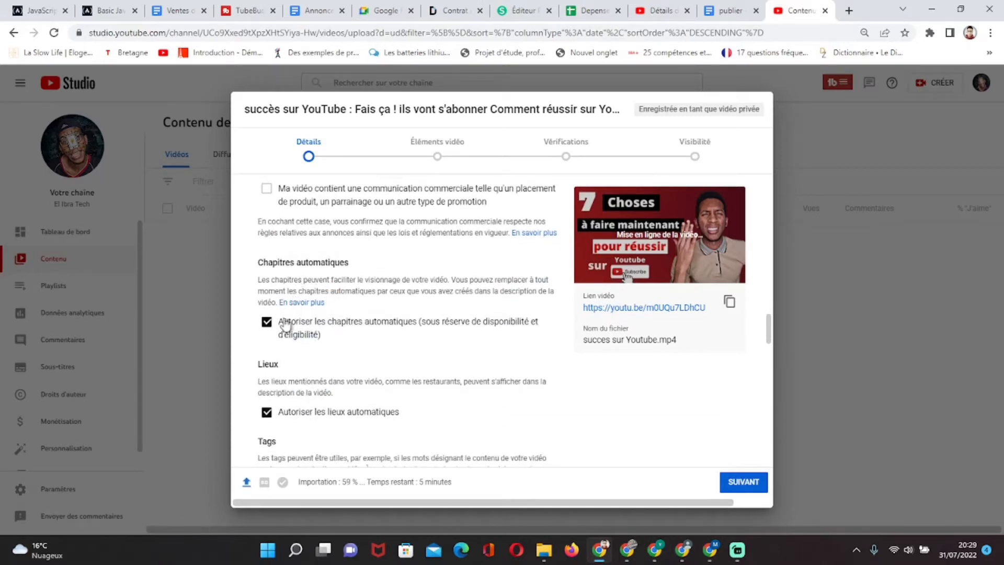
pyautogui.scroll(-1, 271, 345)
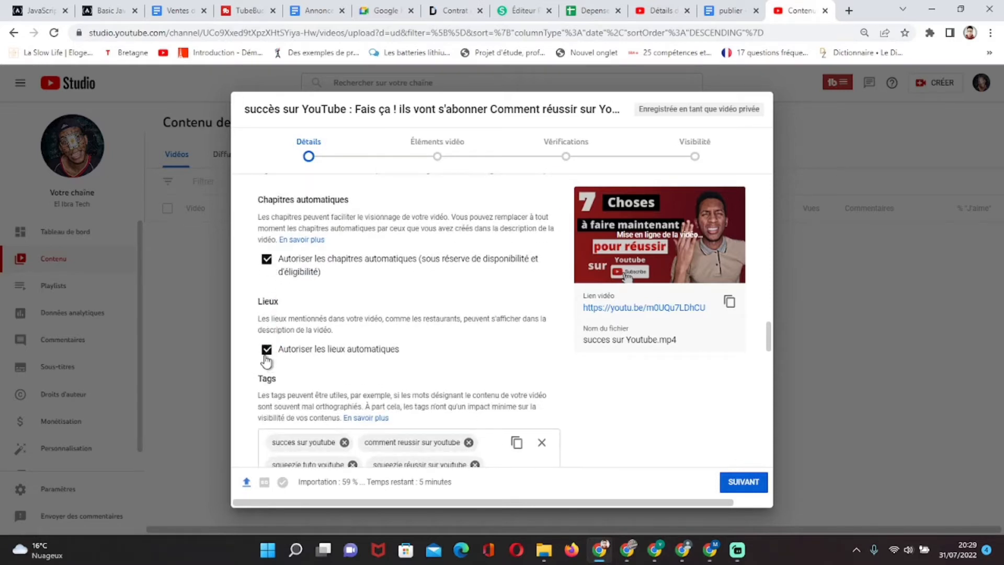
pyautogui.scroll(-4, 331, 361)
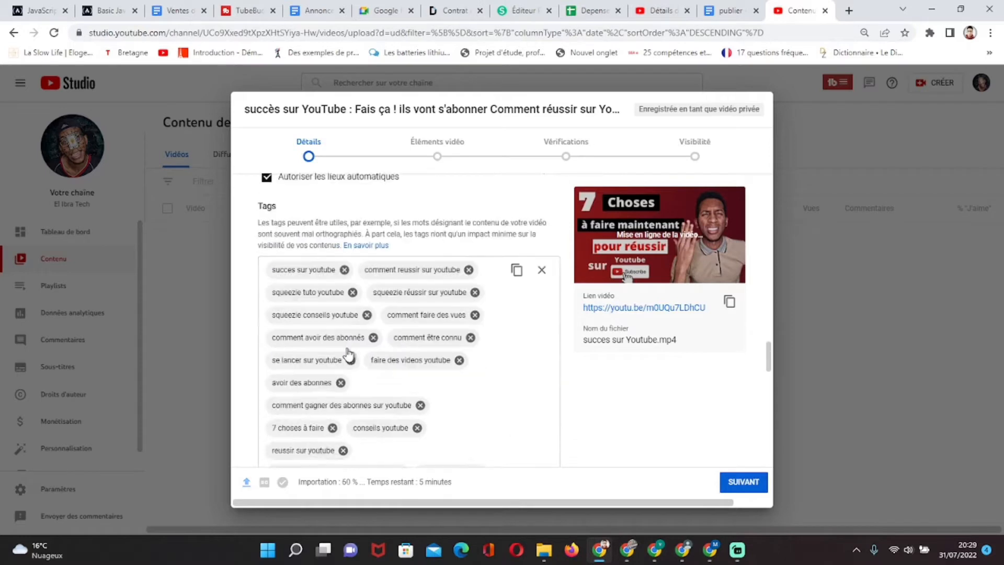
pyautogui.scroll(-5, 348, 359)
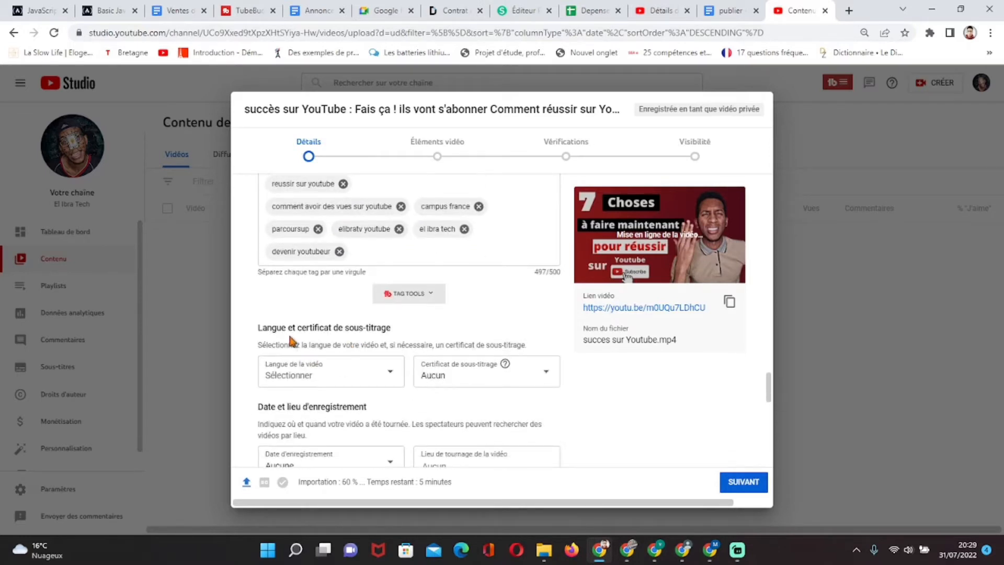
pyautogui.click(370, 375)
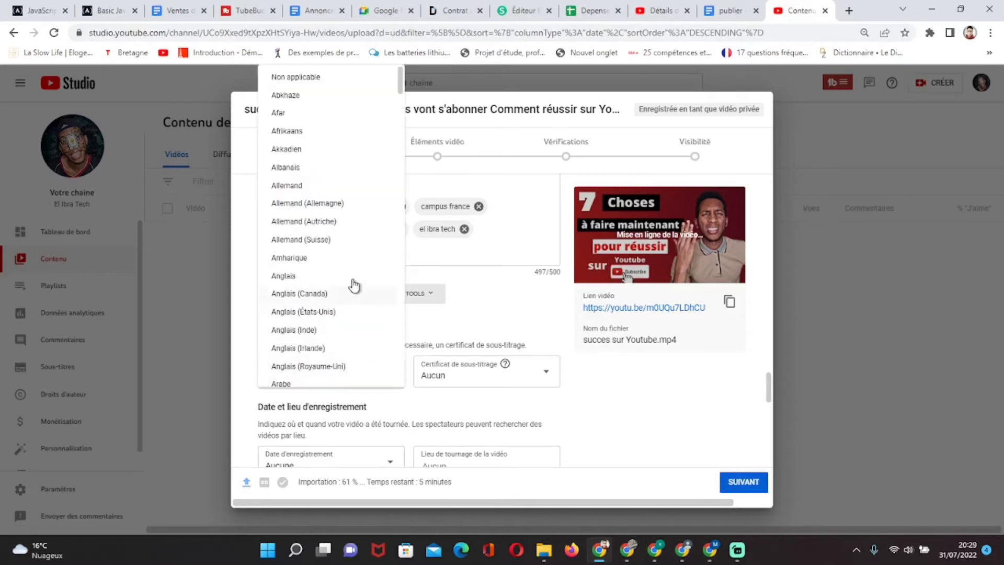
pyautogui.scroll(-10, 344, 275)
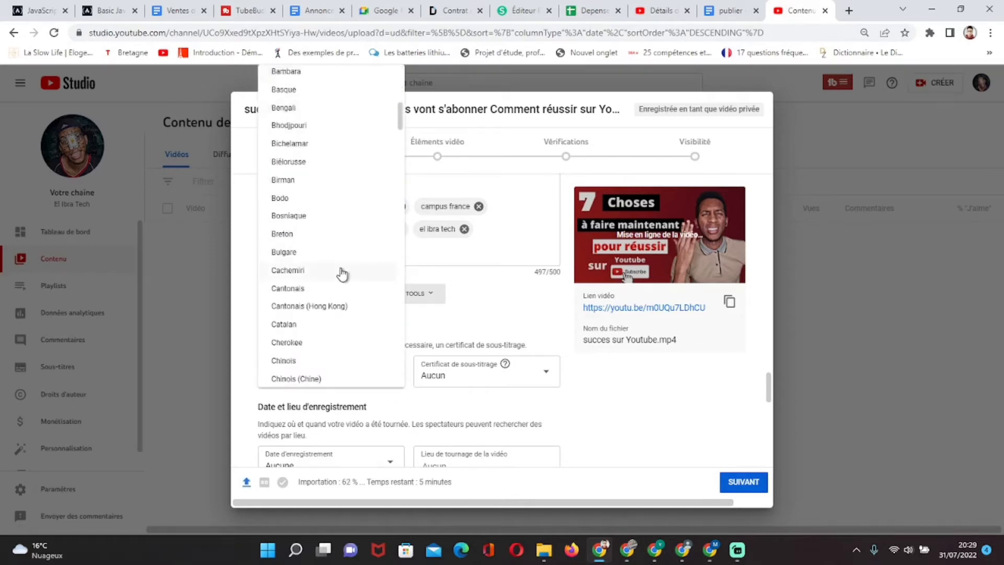
pyautogui.scroll(-8, 339, 274)
pyautogui.scroll(-5, 332, 288)
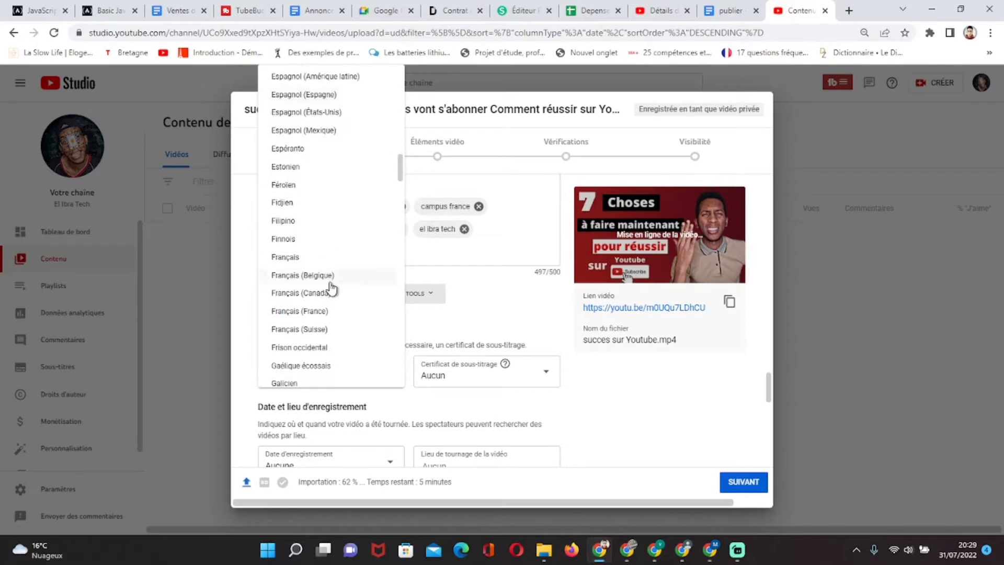
pyautogui.click(306, 260)
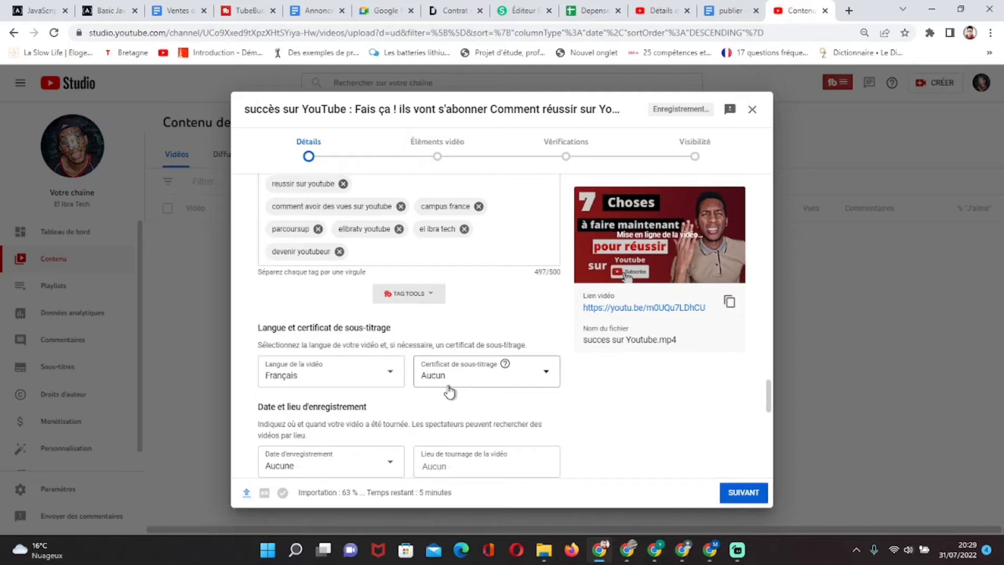
# Step: Set the video's recording date to 31 juil. 2022
pyautogui.scroll(-2, 442, 385)
pyautogui.scroll(-2, 442, 378)
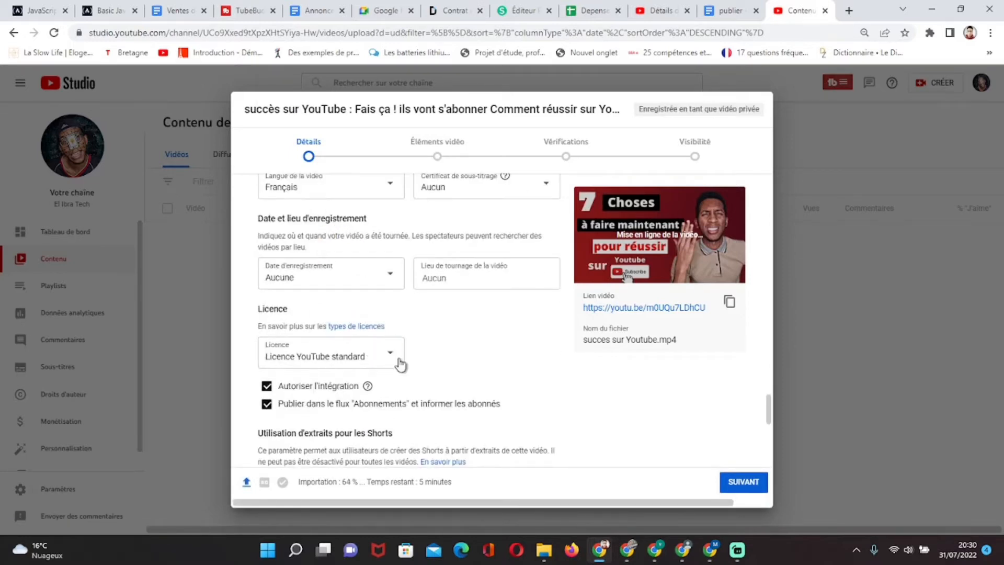
pyautogui.click(388, 281)
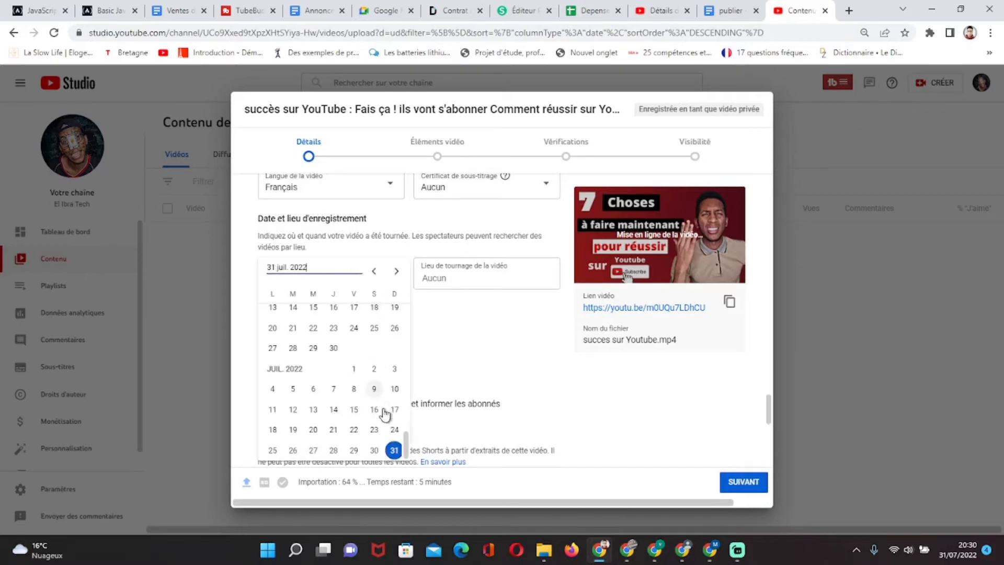
pyautogui.click(394, 451)
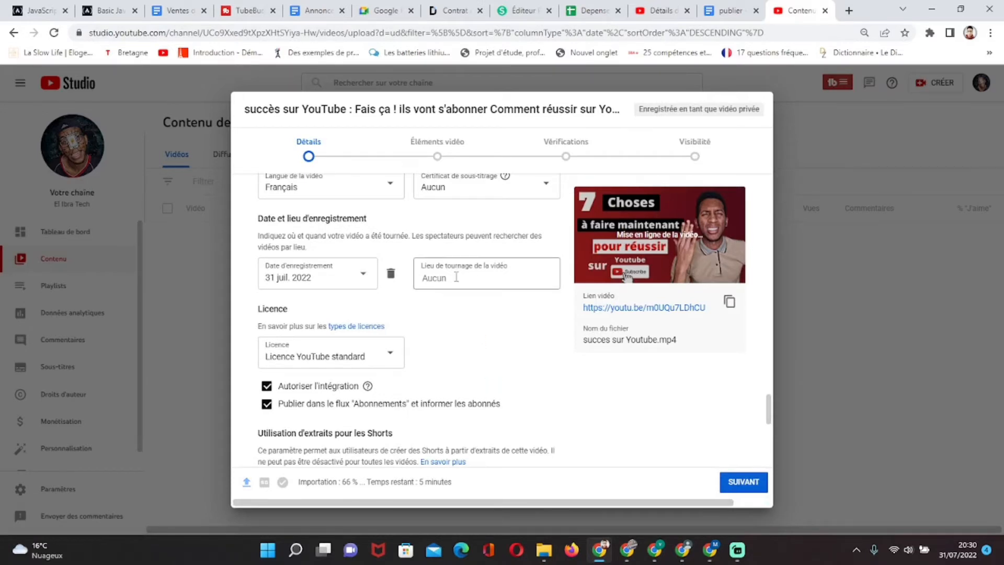
# Step: Switch the video's licence to Creative Commons – Attribution and return it to Licence YouTube standard
pyautogui.scroll(-1, 356, 303)
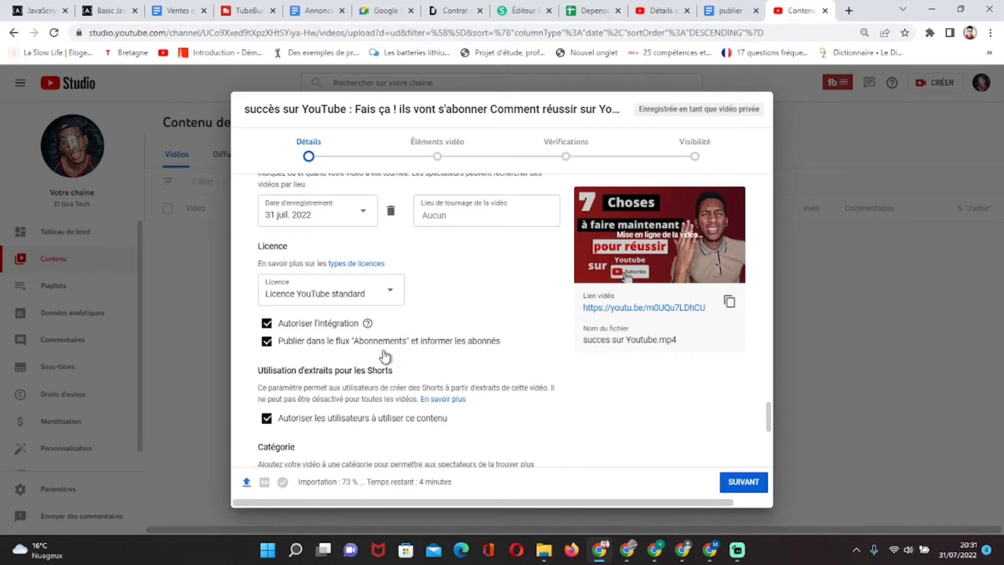
pyautogui.click(391, 286)
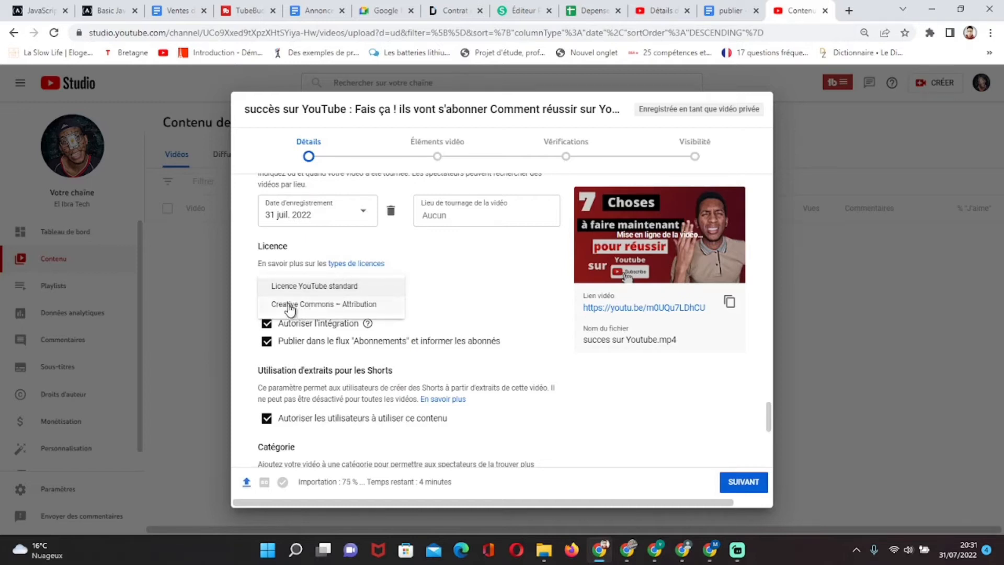
pyautogui.click(358, 306)
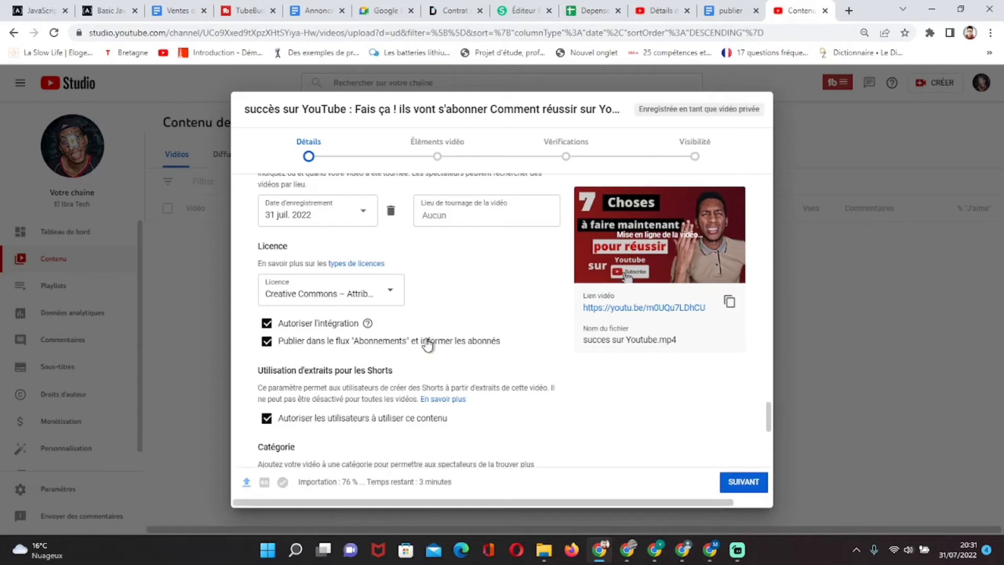
pyautogui.click(392, 292)
pyautogui.click(319, 288)
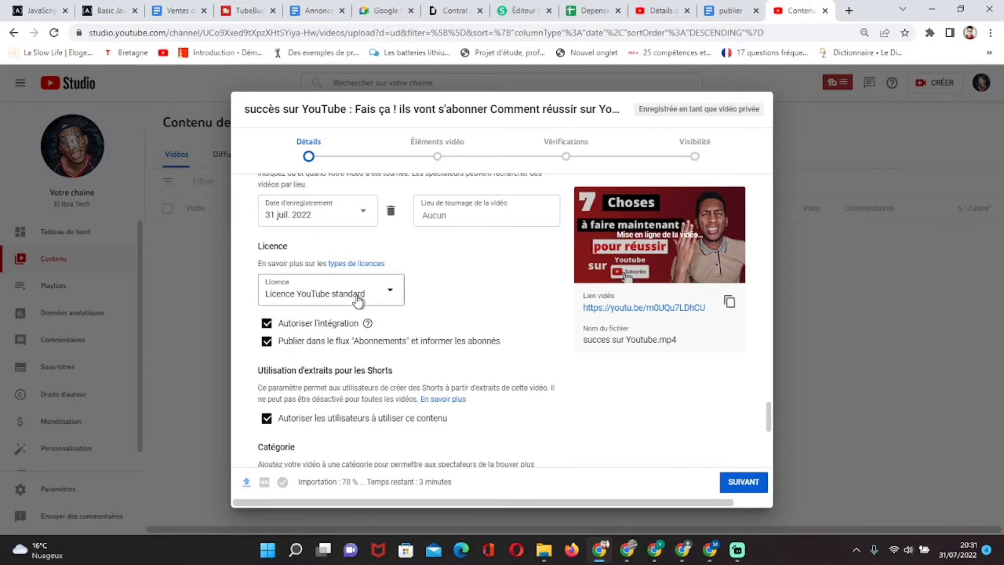
# Step: Look over the embedding, subscriber notification and Shorts options, and examine the list of available video categories without changing the selection
pyautogui.scroll(-3, 453, 286)
pyautogui.scroll(1, 359, 284)
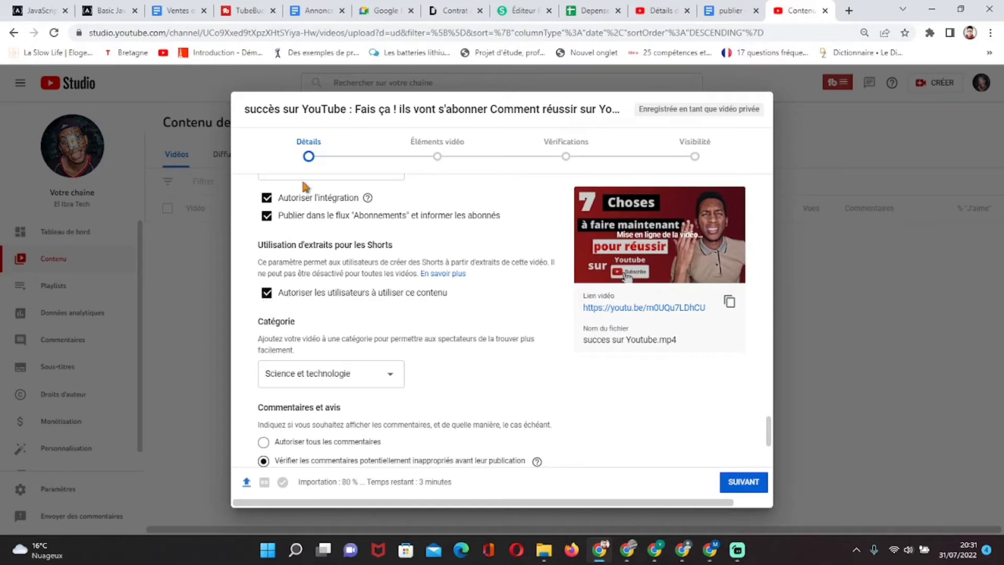
pyautogui.scroll(-2, 347, 386)
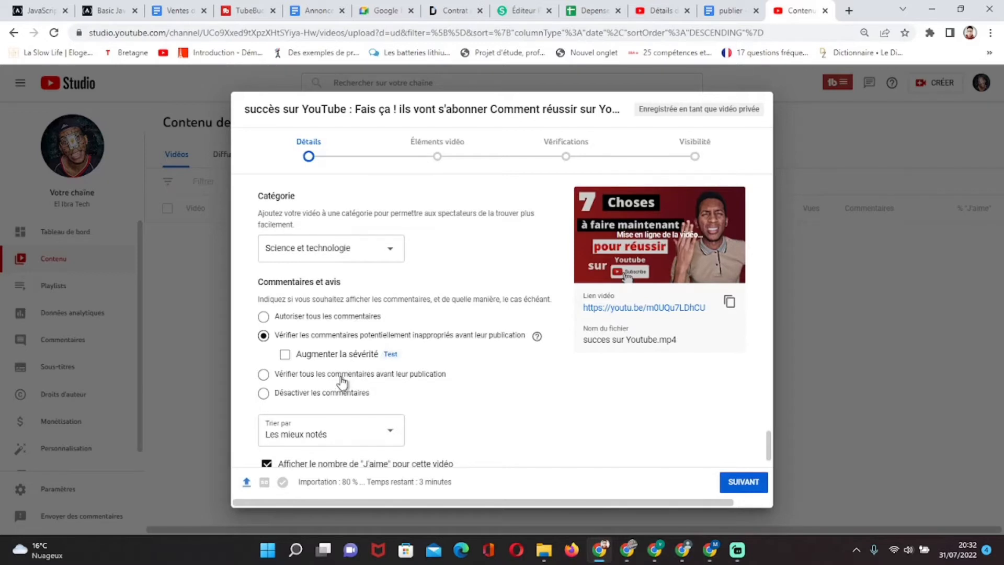
pyautogui.click(355, 257)
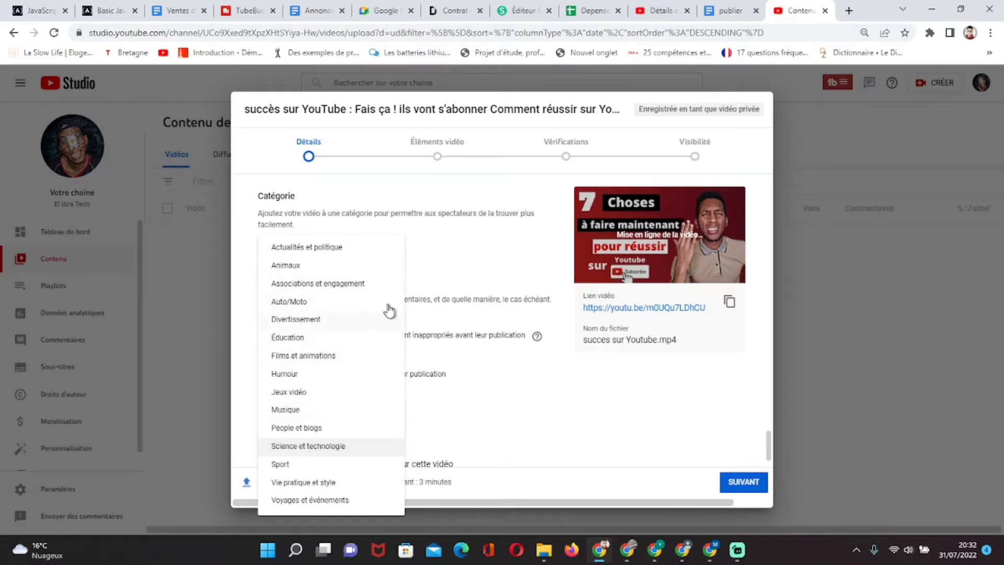
pyautogui.click(443, 281)
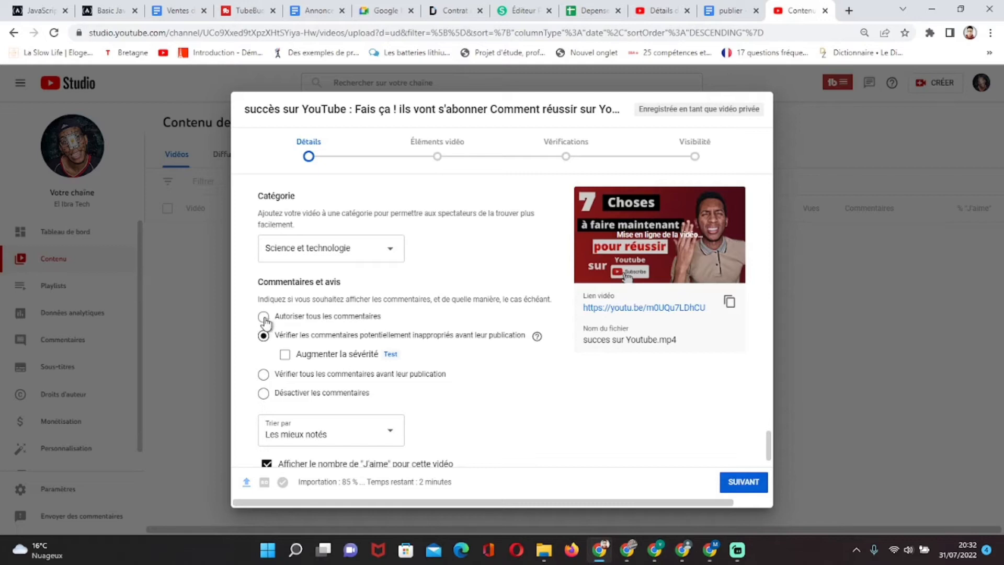
# Step: Try disabling the video's comments, but settle on the option "Autoriser tous les commentaires"
pyautogui.click(264, 318)
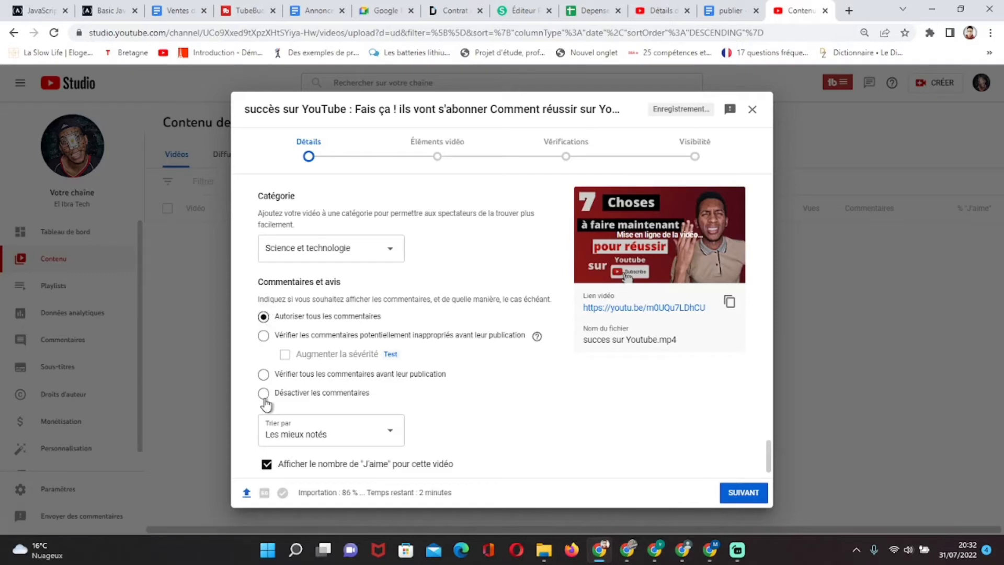
pyautogui.click(264, 395)
pyautogui.click(264, 317)
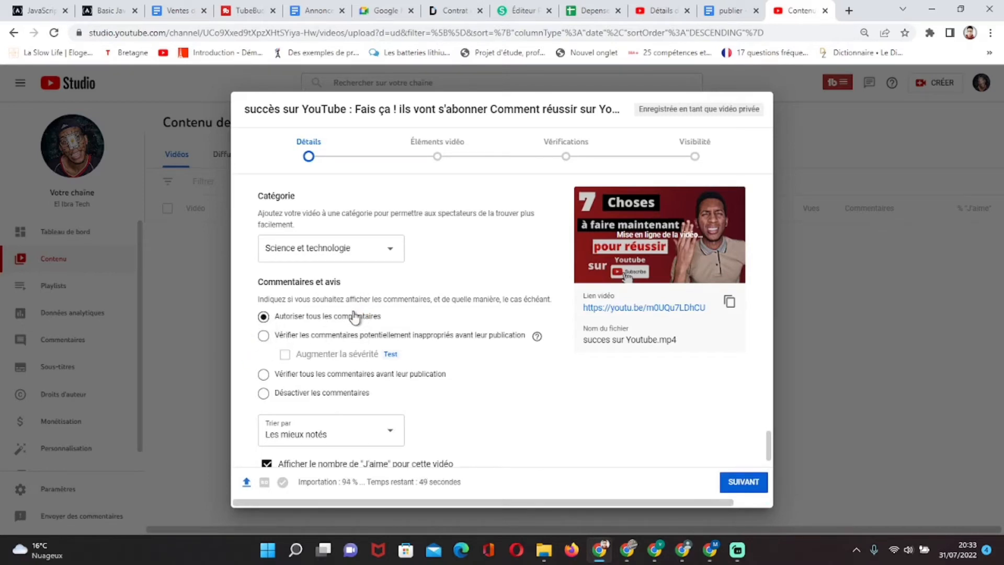
# Step: Sort the video's comments by "Les plus récents"
pyautogui.scroll(-1, 355, 317)
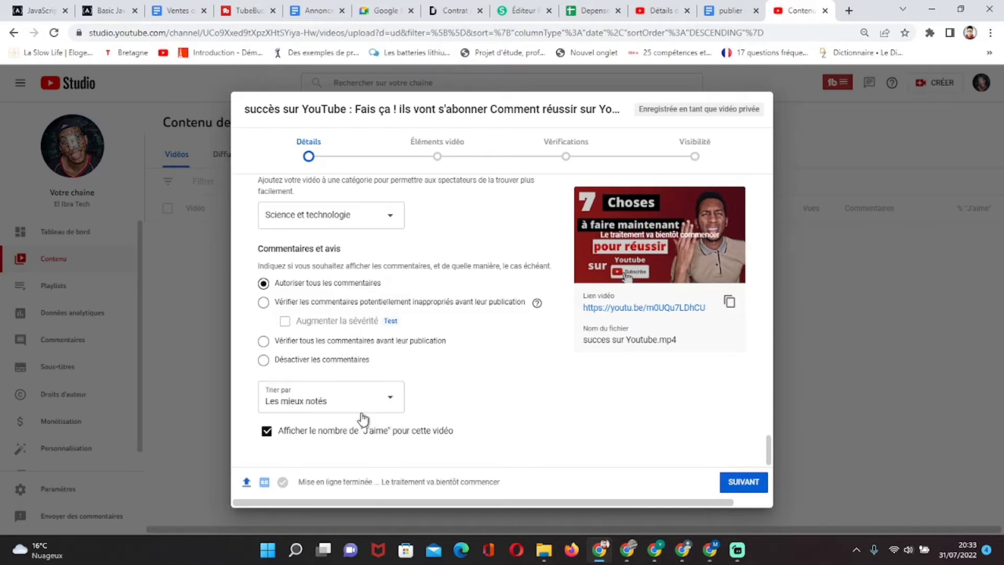
pyautogui.click(337, 402)
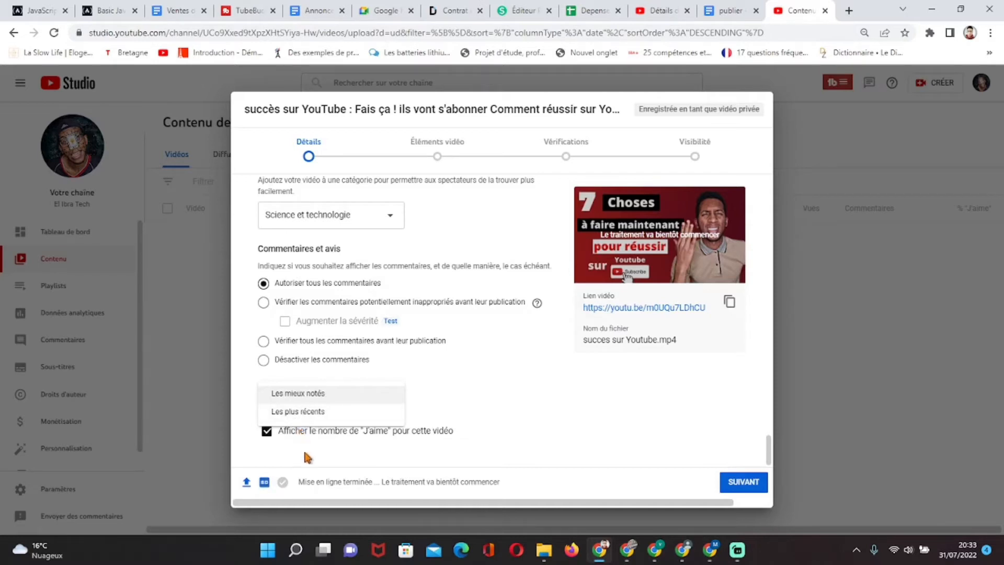
pyautogui.click(313, 412)
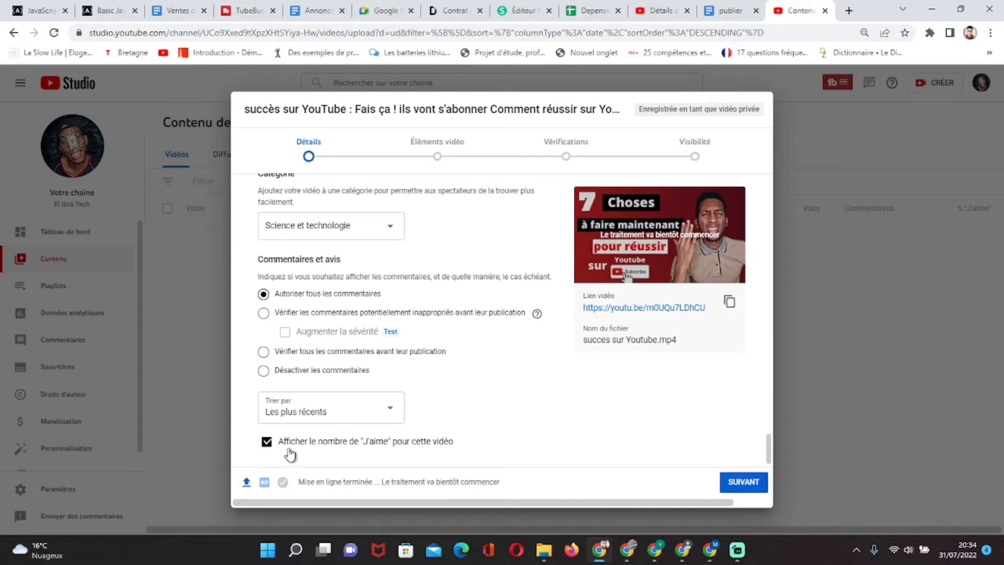
# Step: Continue from the details to the video elements and add an end screen with the layout "Importer à partir de la dernière vidéo"
pyautogui.scroll(5, 434, 418)
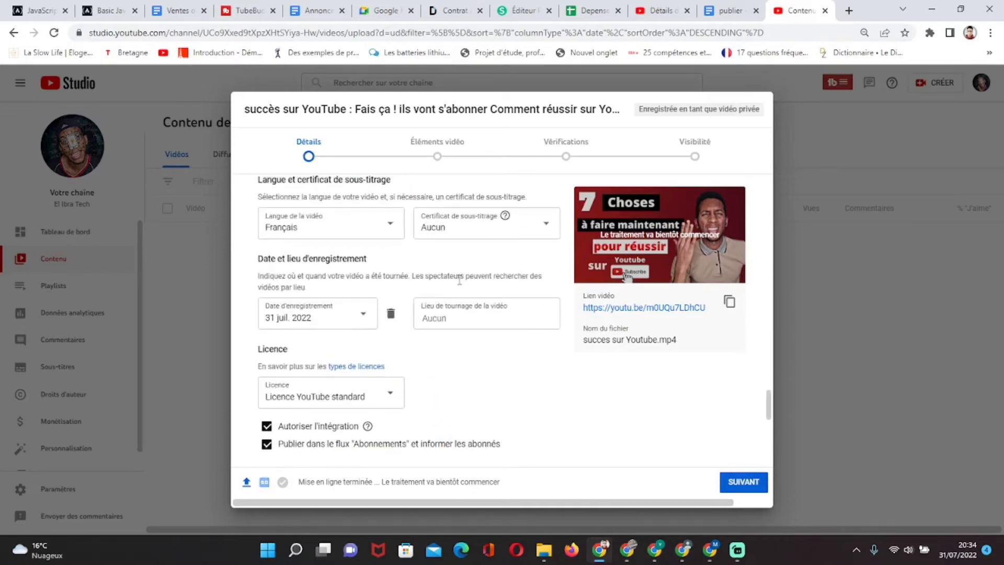
pyautogui.scroll(10, 459, 281)
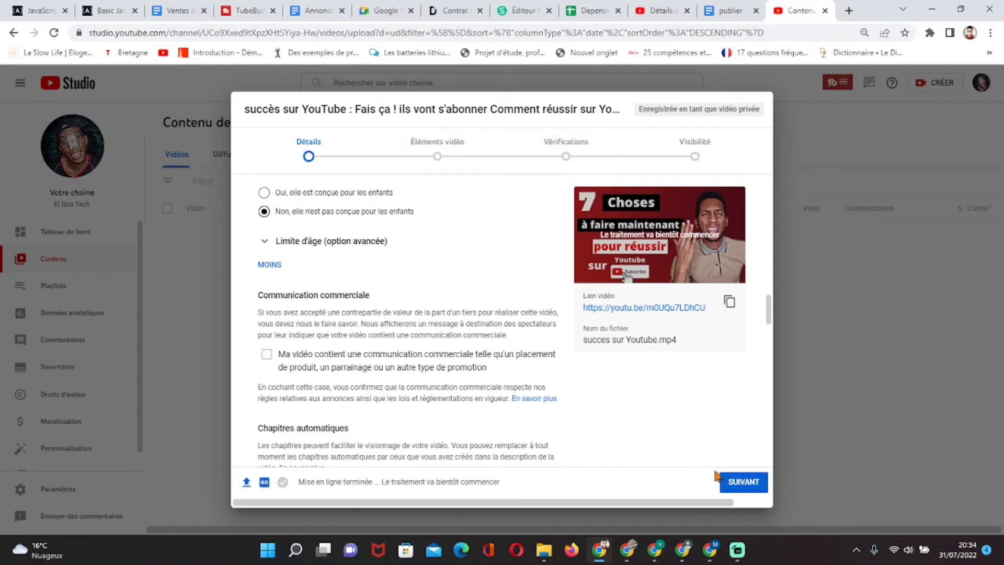
pyautogui.scroll(-20, 576, 372)
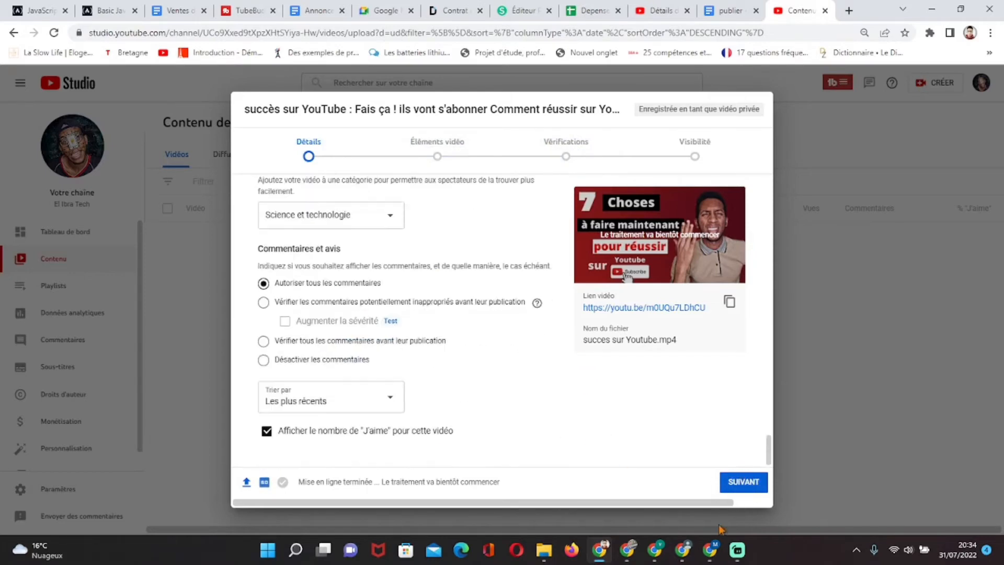
pyautogui.click(740, 484)
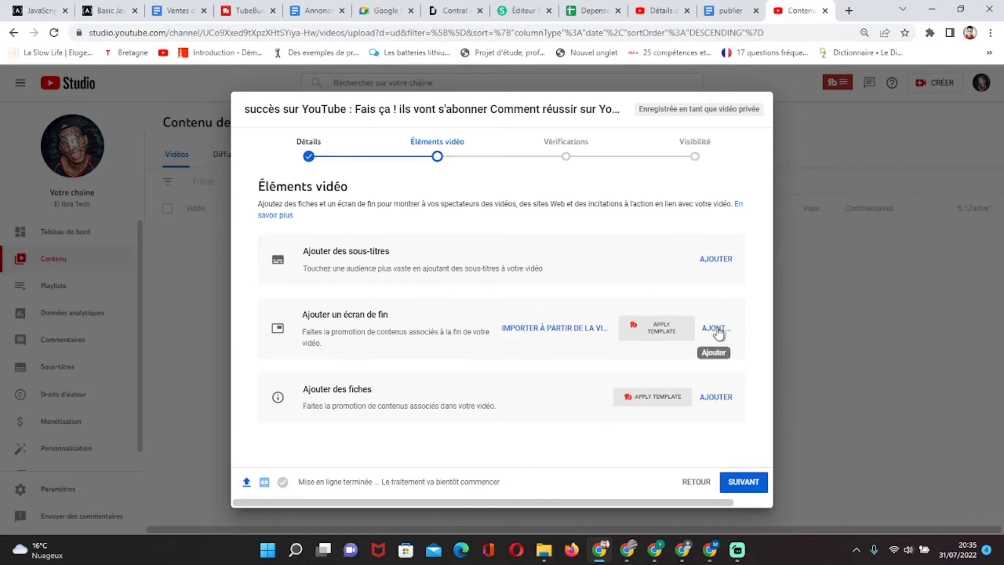
pyautogui.click(691, 335)
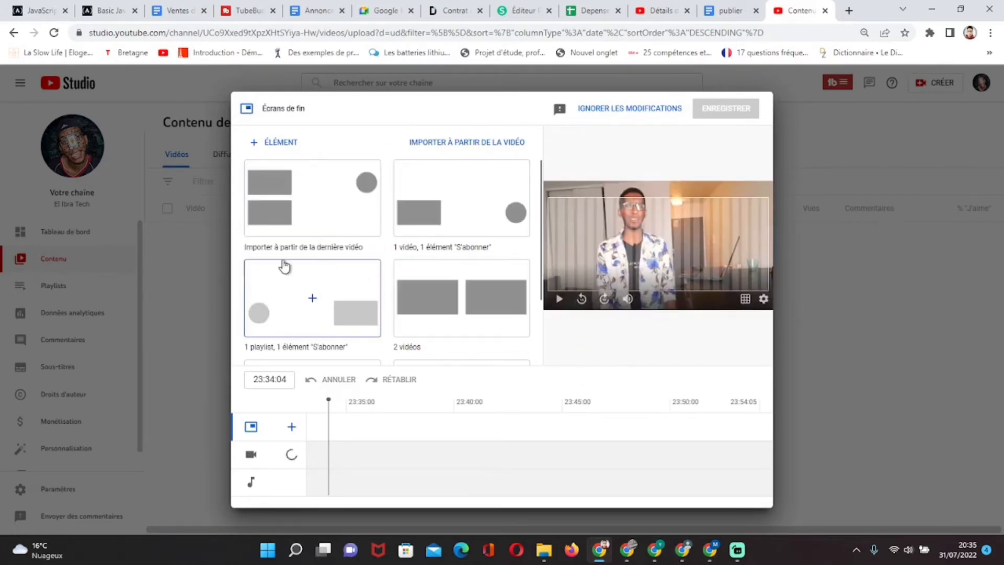
pyautogui.click(306, 212)
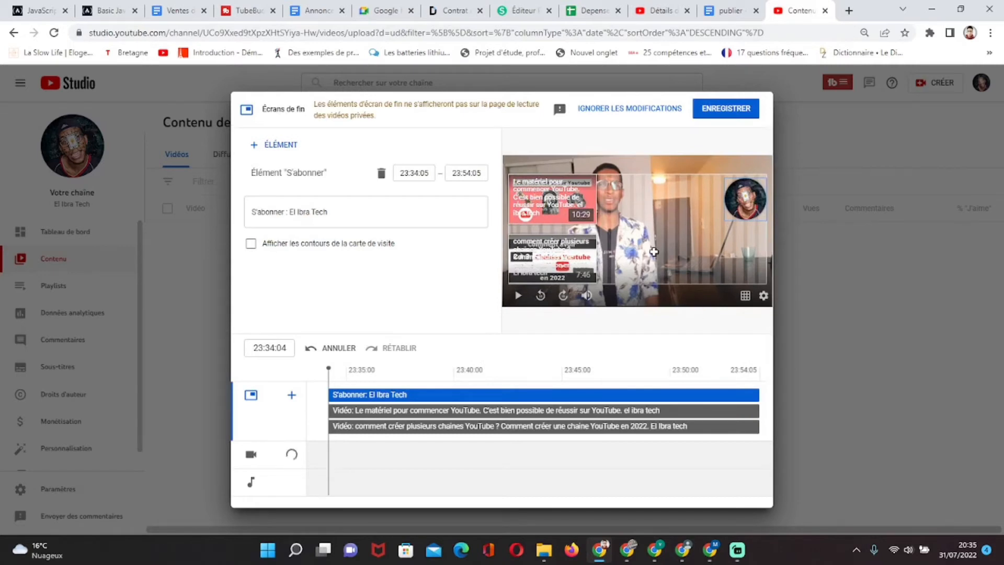
# Step: Set the end screen's upper video to "comment créer plusieurs chaines YouTube" and its lower video to "Le matériel pour commencer YouTube"
pyautogui.click(552, 201)
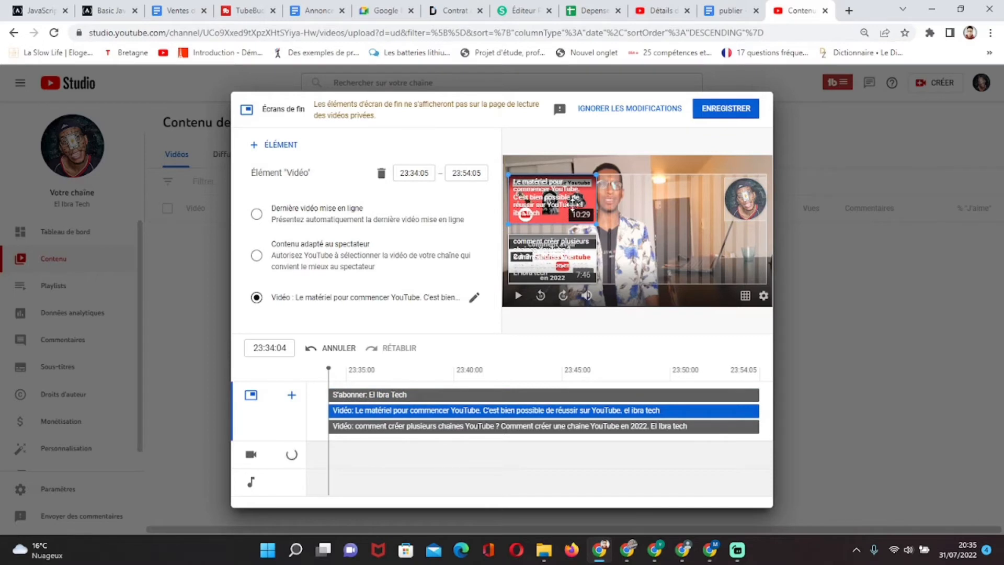
pyautogui.click(473, 298)
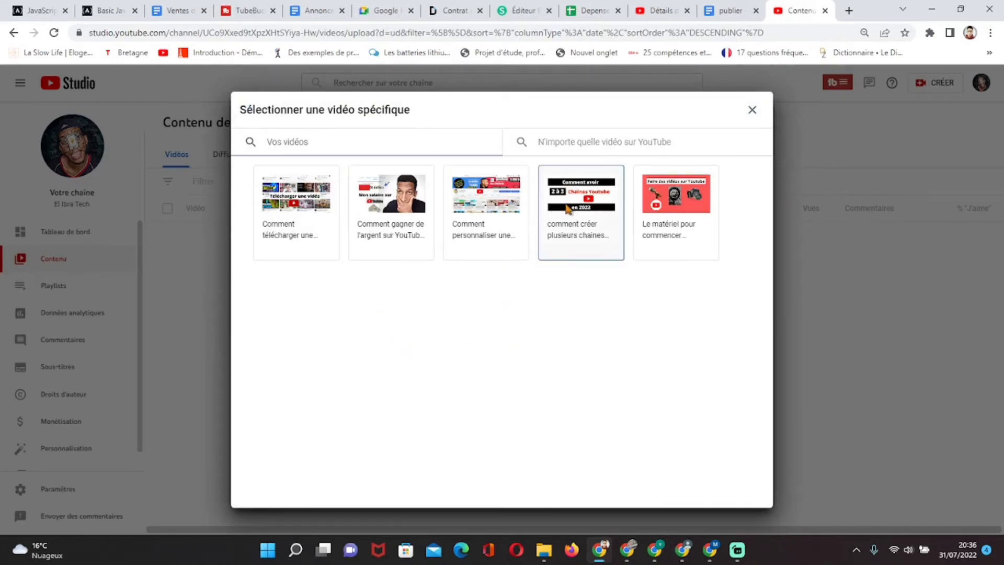
pyautogui.click(585, 238)
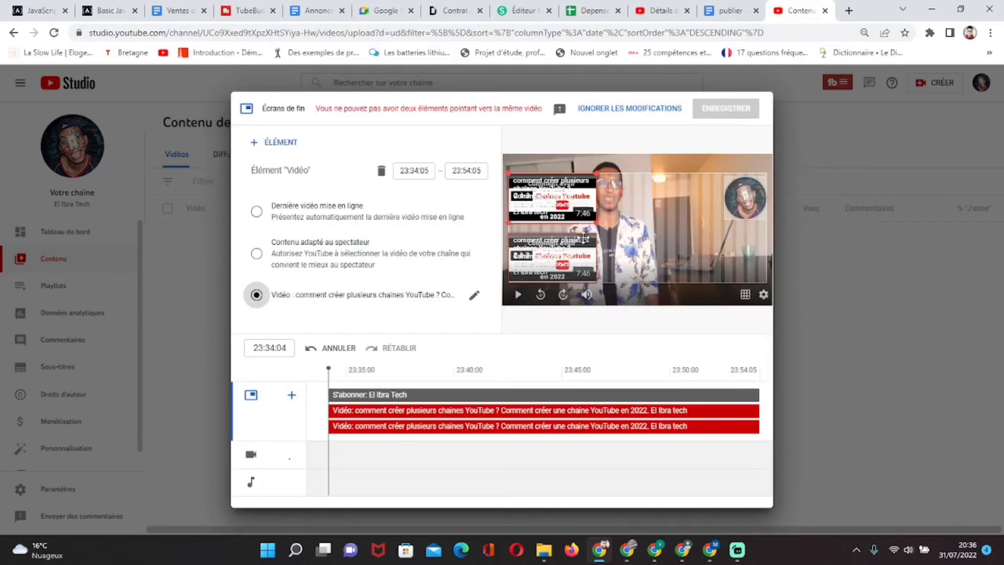
pyautogui.click(533, 264)
pyautogui.click(474, 296)
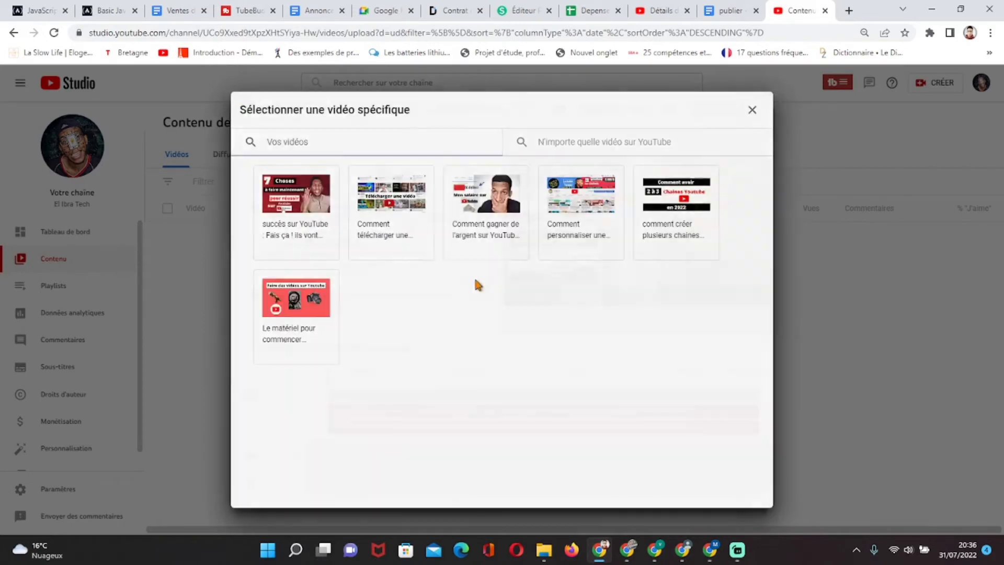
pyautogui.click(316, 308)
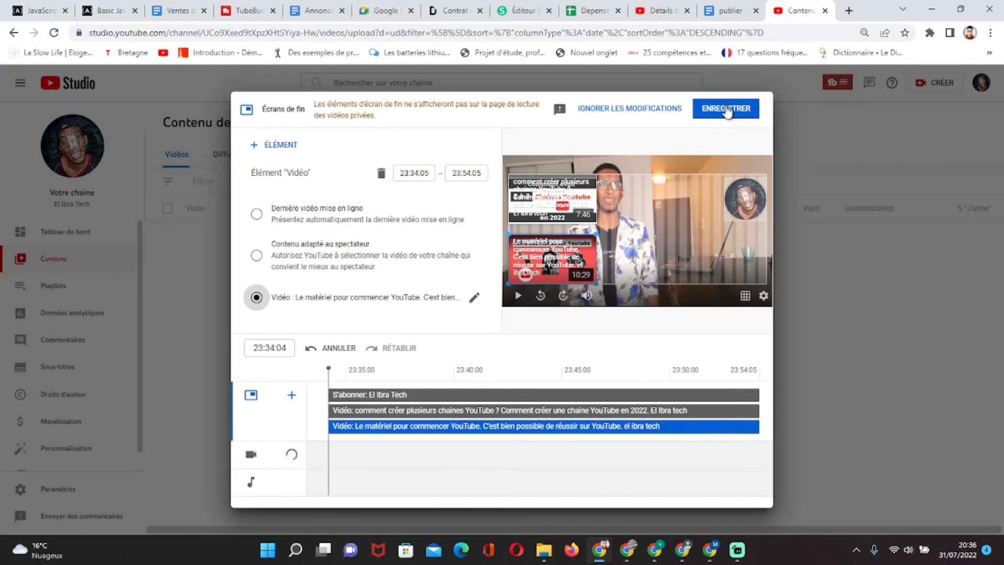
# Step: Look over the element types available for the end screen without adding one, and save the end screen
pyautogui.click(274, 148)
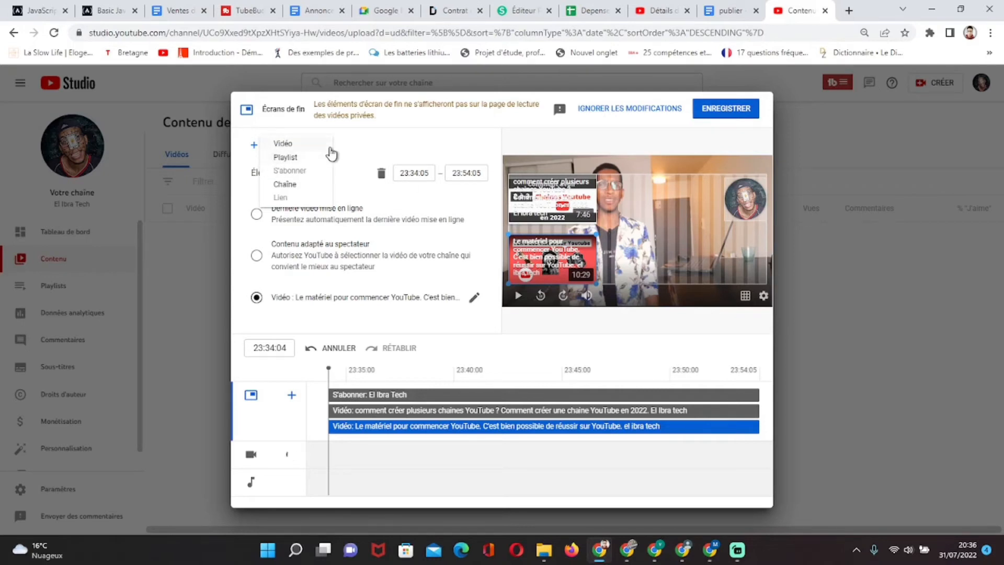
pyautogui.click(363, 141)
pyautogui.click(722, 110)
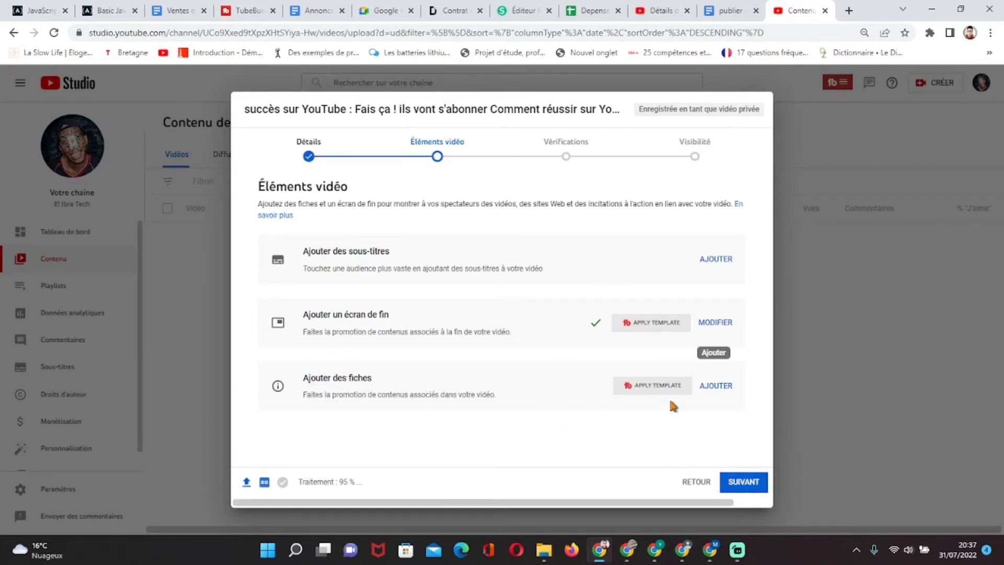
# Step: Add a video card at 10:34:28 that links to the channel's video "Comment télécharger une vidéo sur YouTube"
pyautogui.click(636, 402)
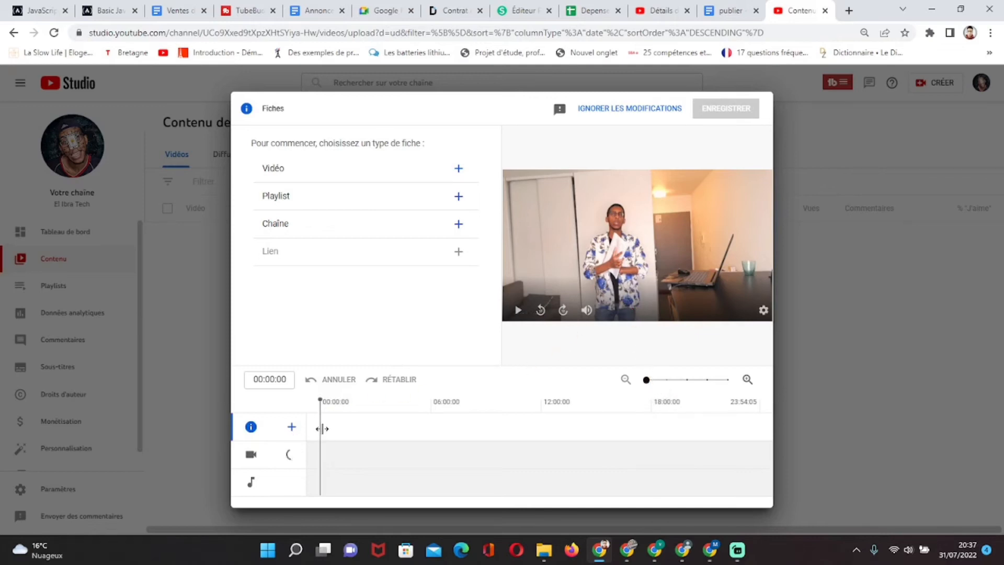
pyautogui.moveTo(322, 428); pyautogui.dragTo(336, 428)
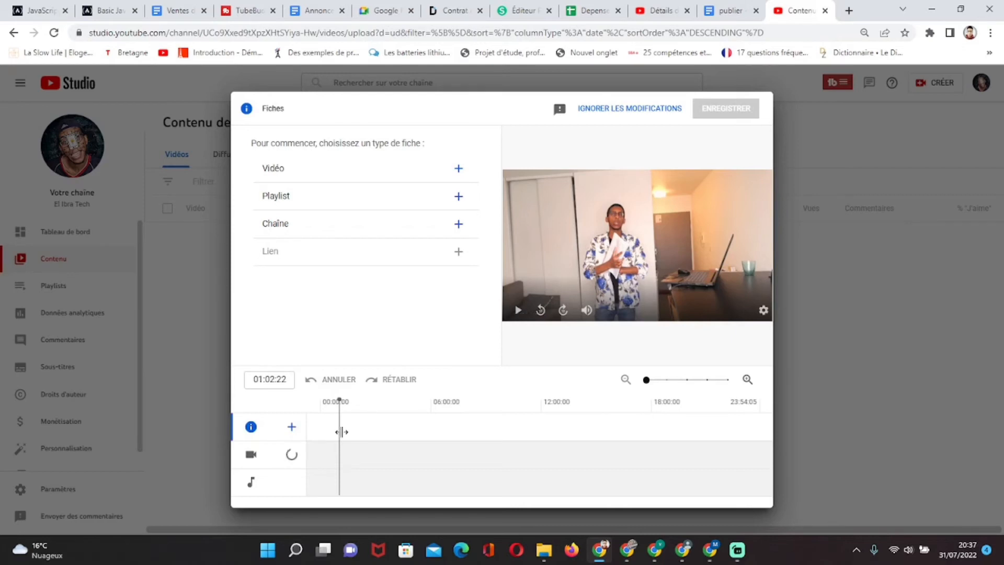
pyautogui.moveTo(342, 432); pyautogui.dragTo(515, 471)
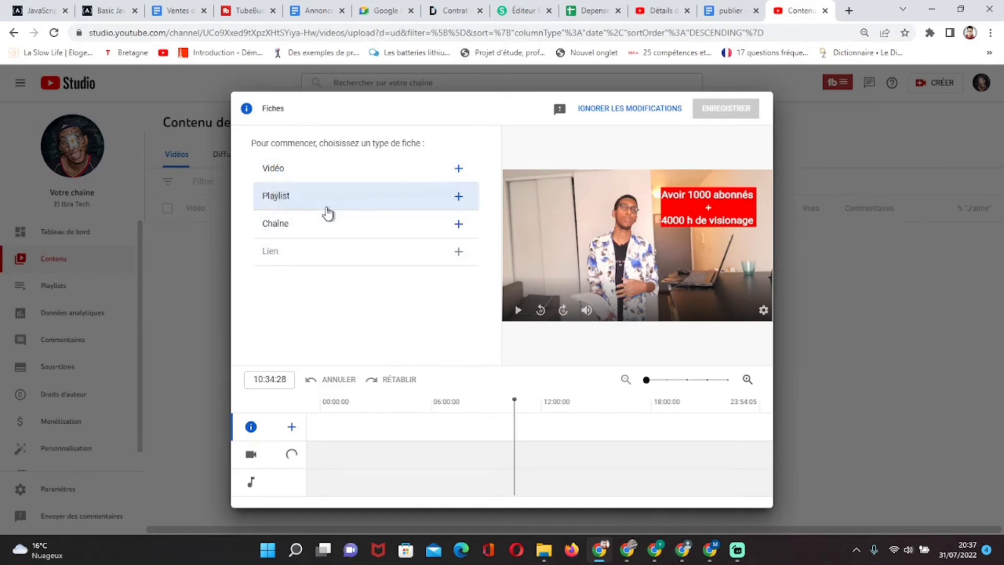
pyautogui.click(458, 174)
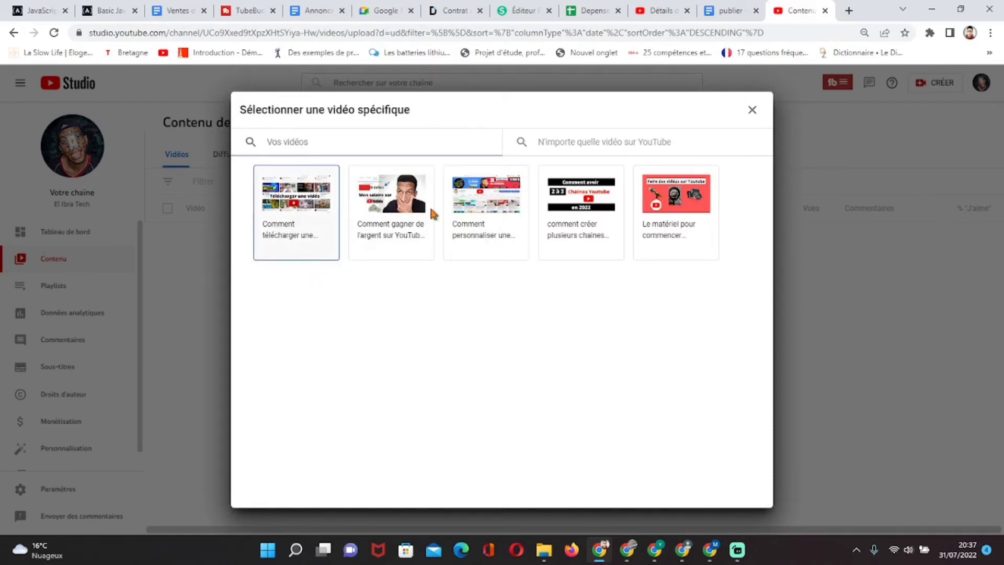
pyautogui.click(296, 207)
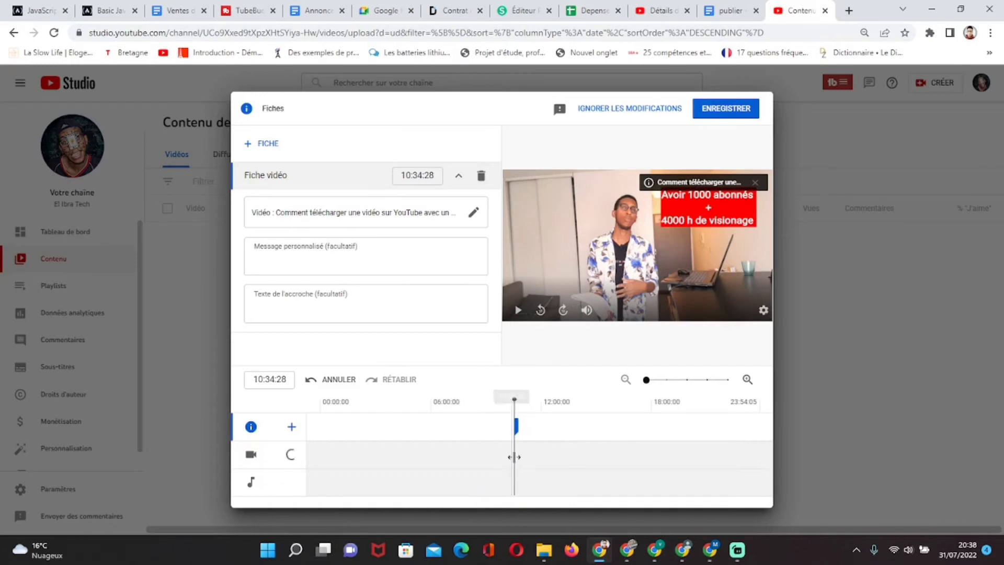
# Step: Add a second video card at 16:33:00 linking to "Le matériel pour commencer YouTube", and save the cards
pyautogui.moveTo(514, 455); pyautogui.dragTo(624, 464)
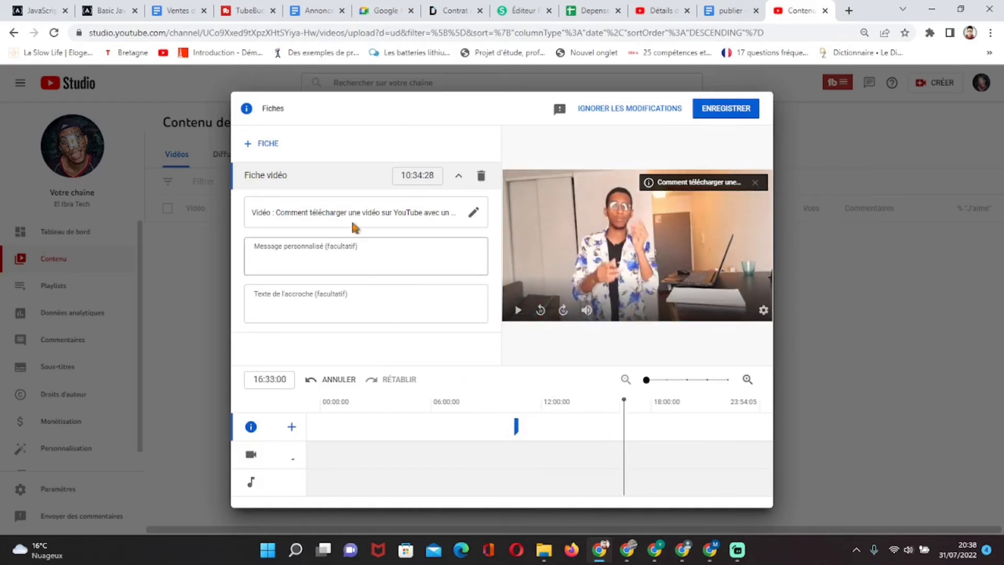
pyautogui.click(273, 144)
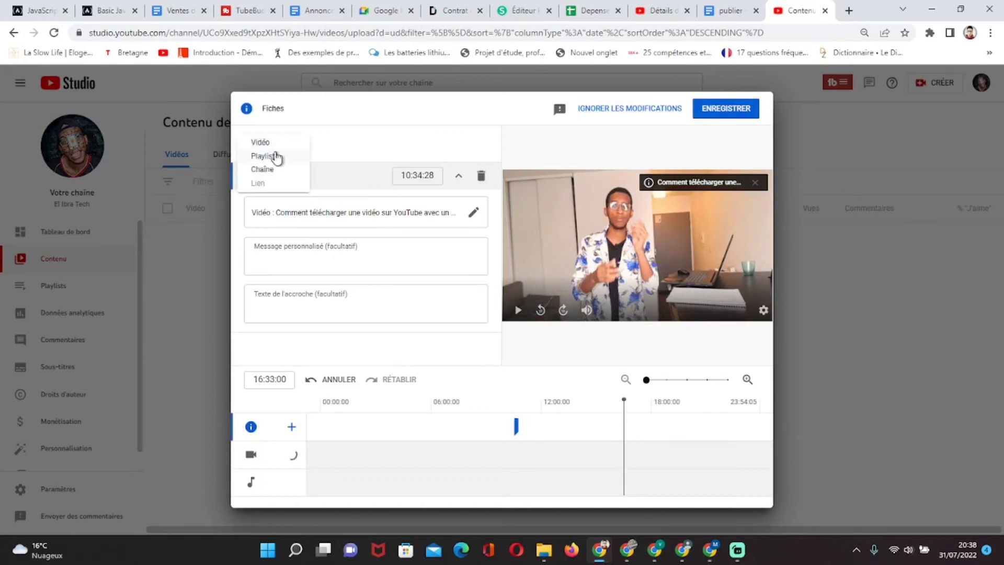
pyautogui.click(275, 145)
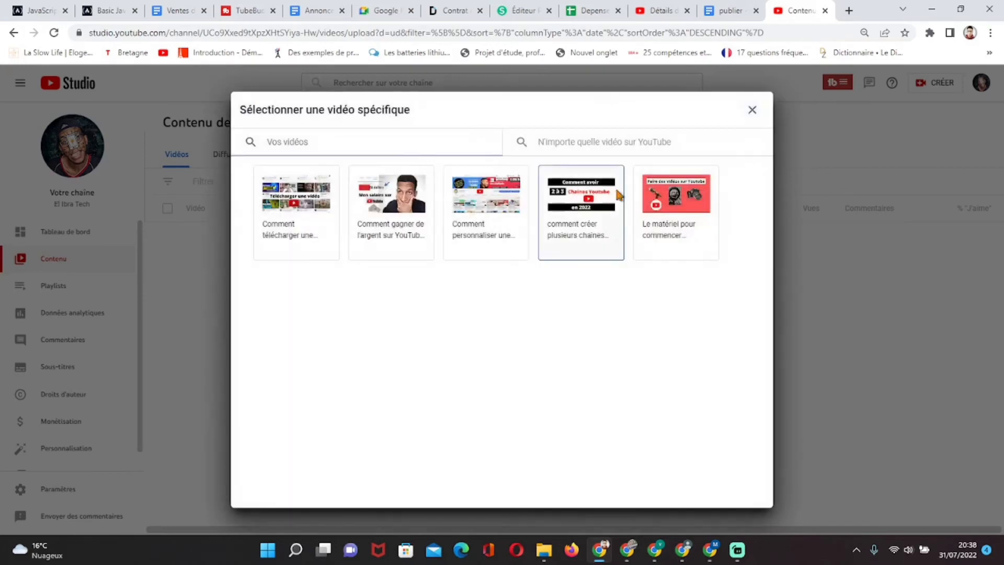
pyautogui.click(696, 212)
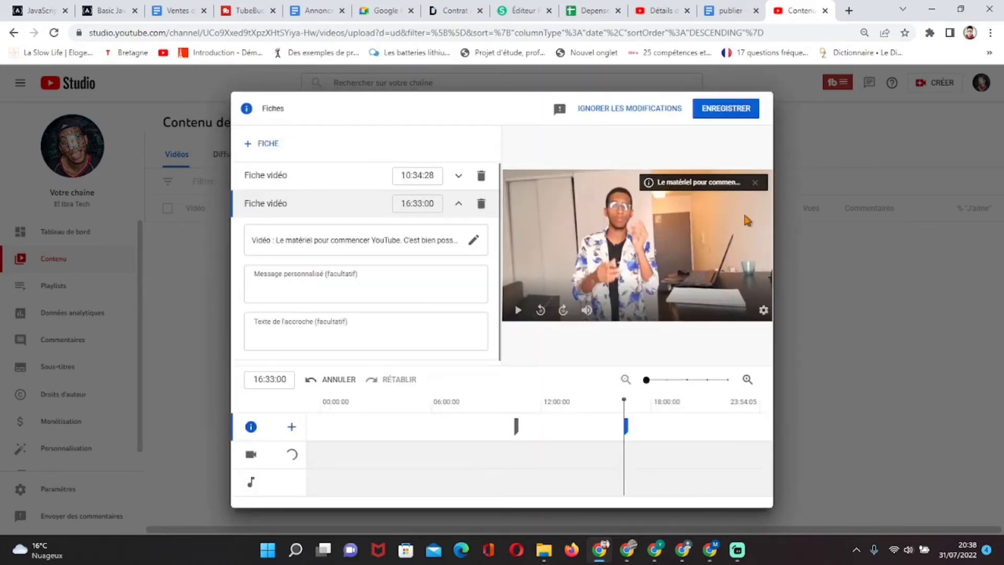
pyautogui.click(730, 107)
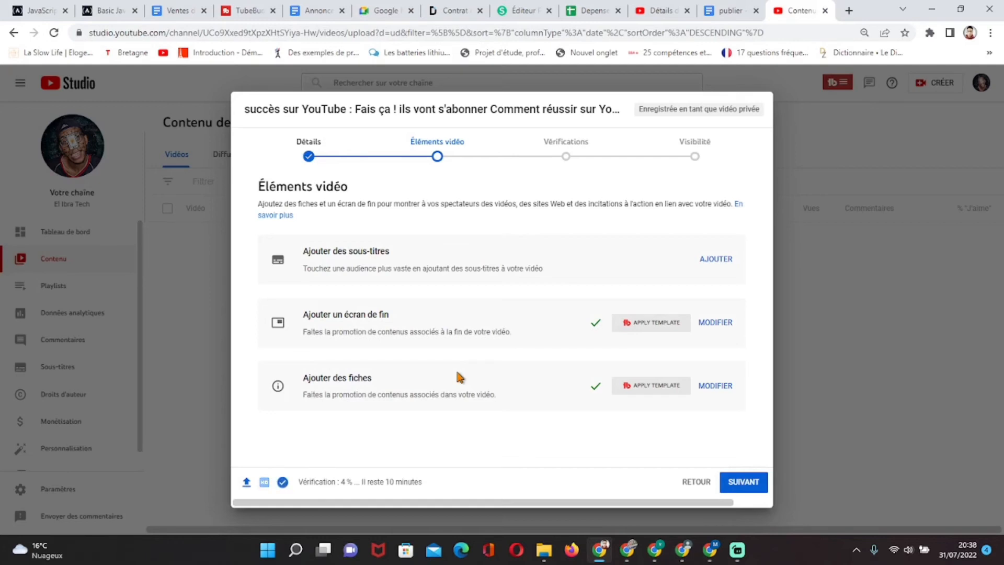
# Step: Continue past the copyright checks to the visibility settings and choose to schedule the video's publication
pyautogui.click(743, 483)
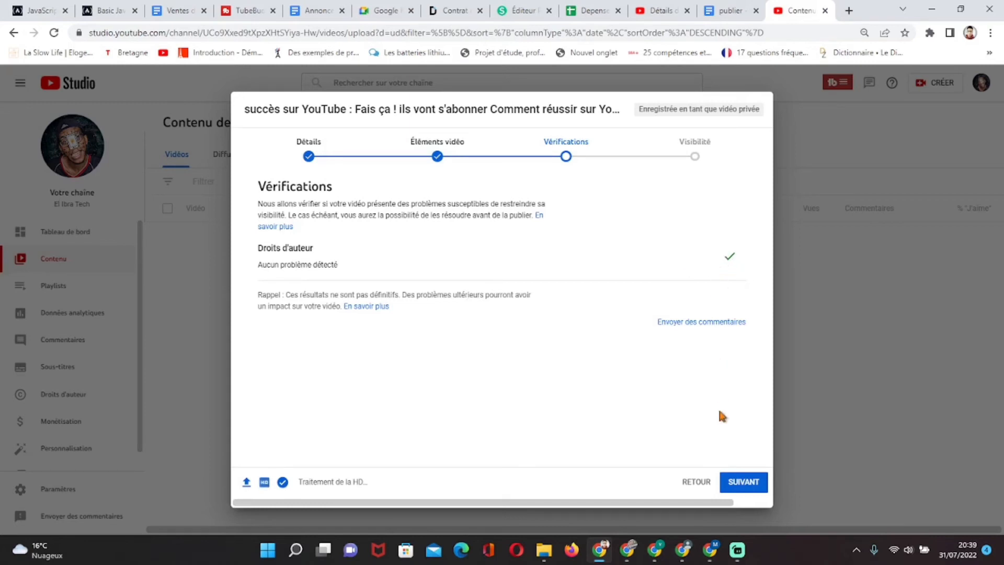
pyautogui.click(745, 489)
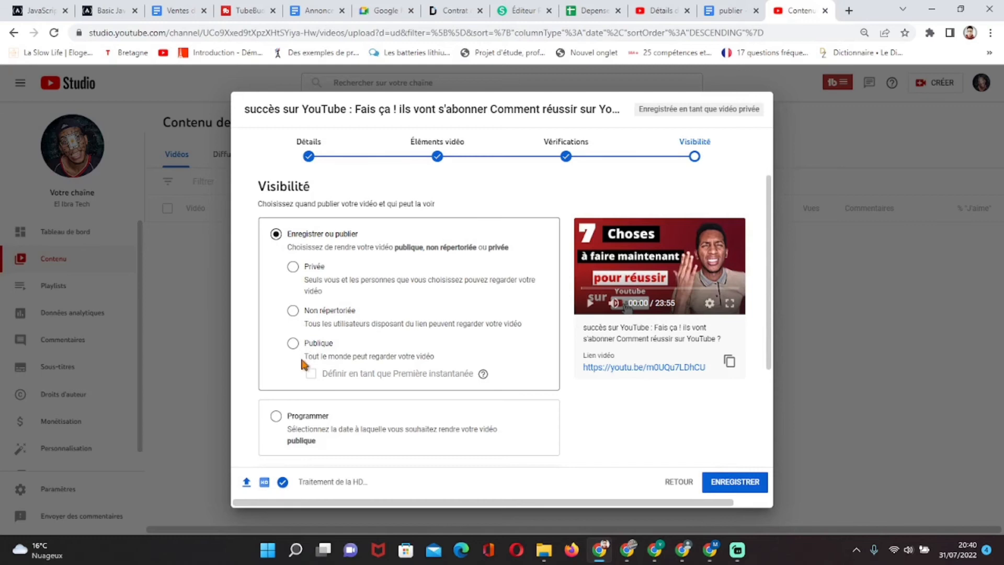
pyautogui.scroll(-3, 301, 358)
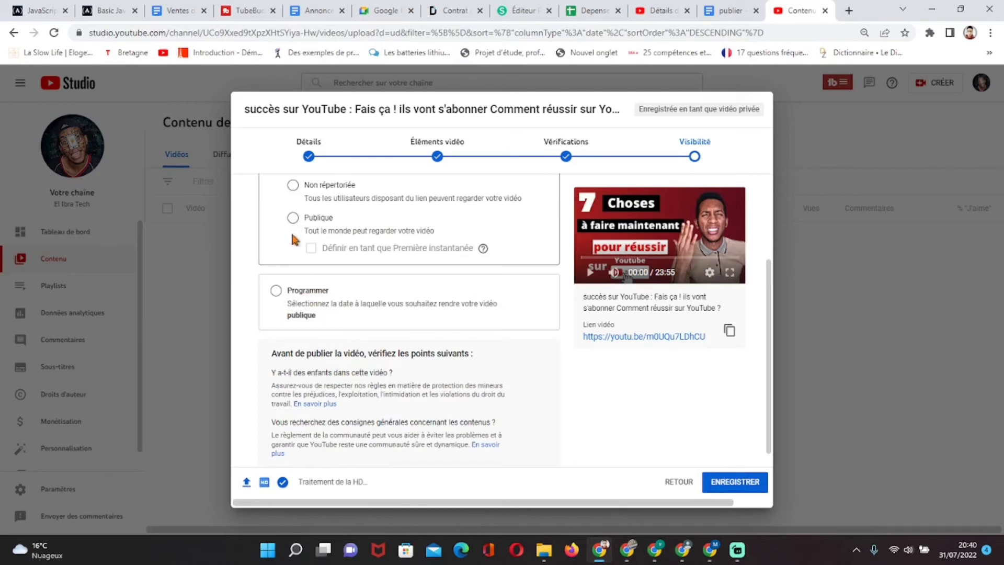
pyautogui.click(274, 294)
pyautogui.scroll(1, 284, 281)
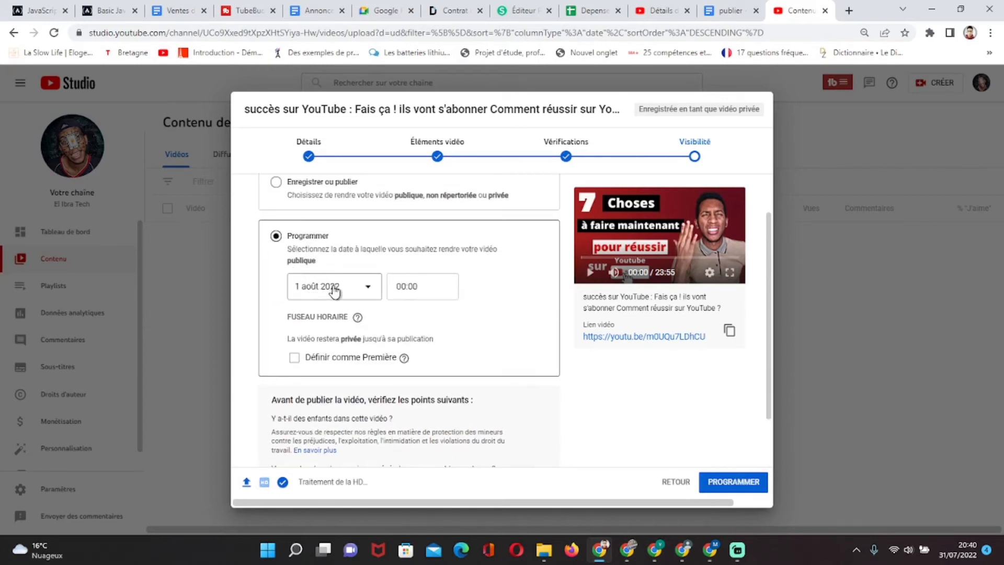
# Step: Set the scheduled publication date to 31 juil. 2022
pyautogui.click(315, 294)
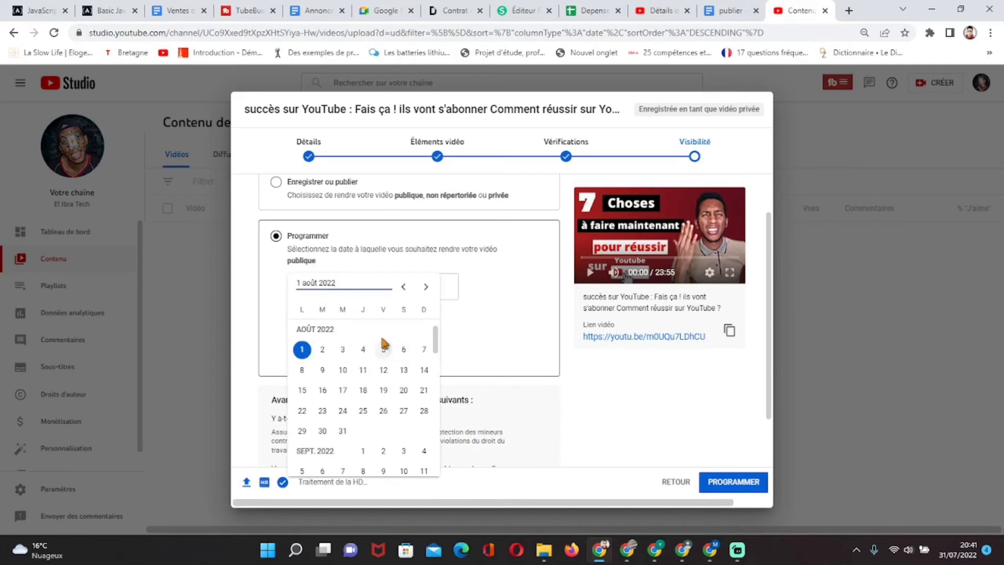
pyautogui.scroll(1, 392, 358)
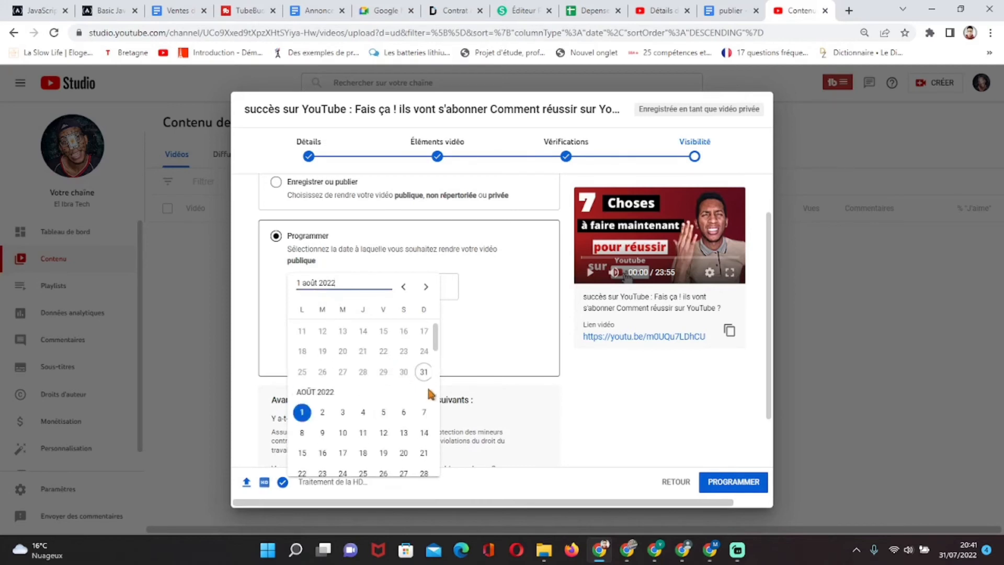
pyautogui.click(424, 372)
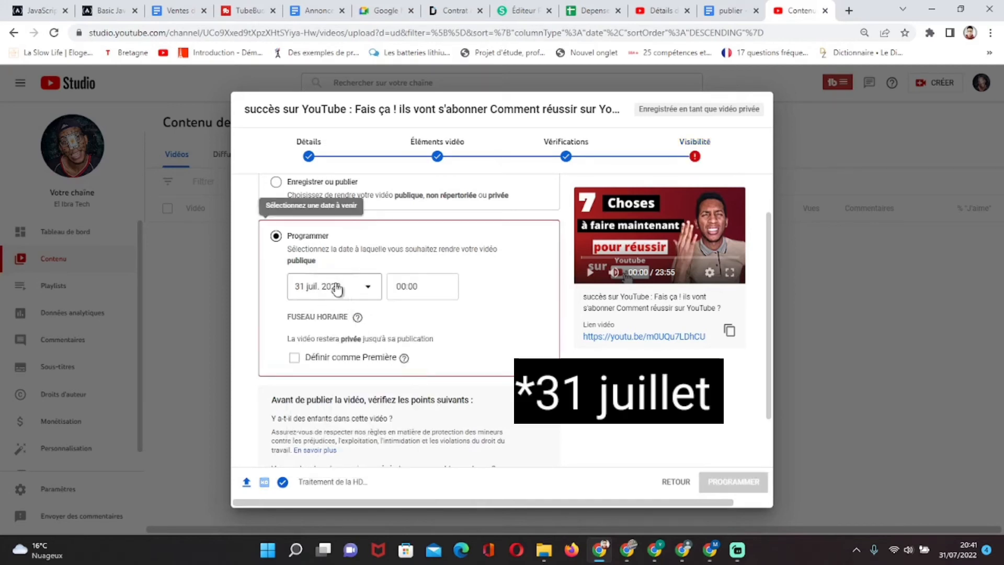
# Step: Set the scheduled publication time to 21:00
pyautogui.click(417, 292)
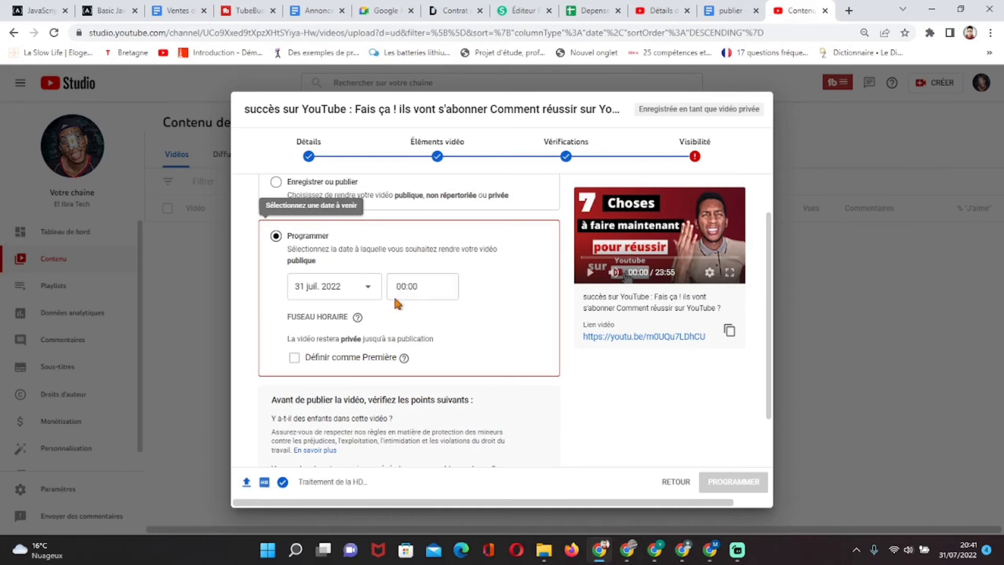
pyautogui.click(409, 297)
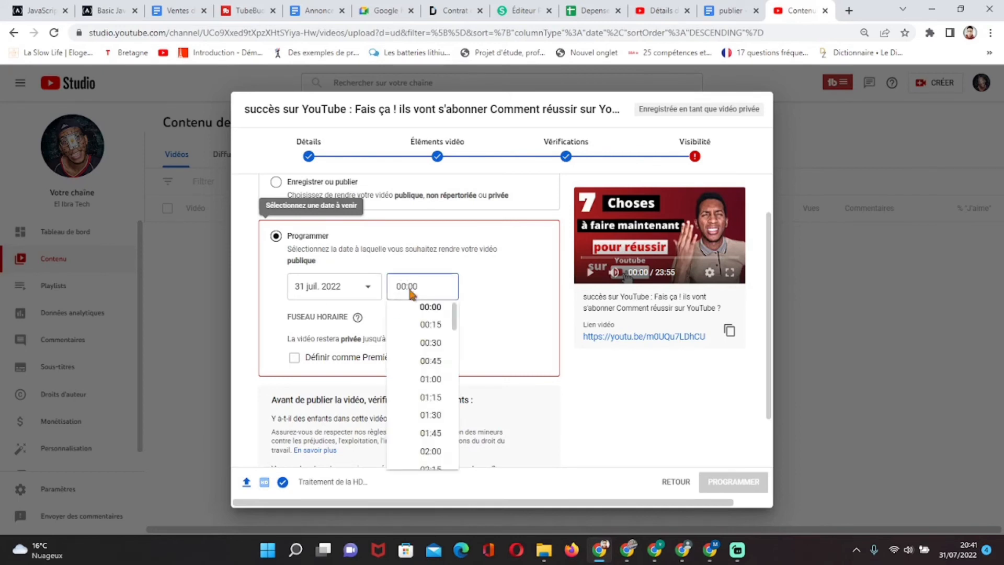
pyautogui.scroll(-2, 425, 340)
pyautogui.scroll(-14, 424, 340)
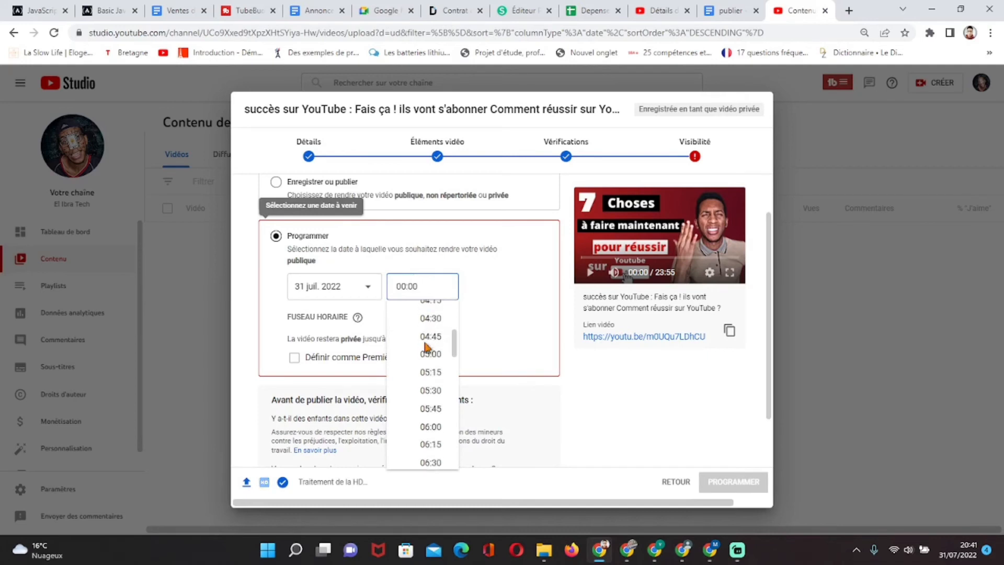
pyautogui.scroll(-10, 432, 372)
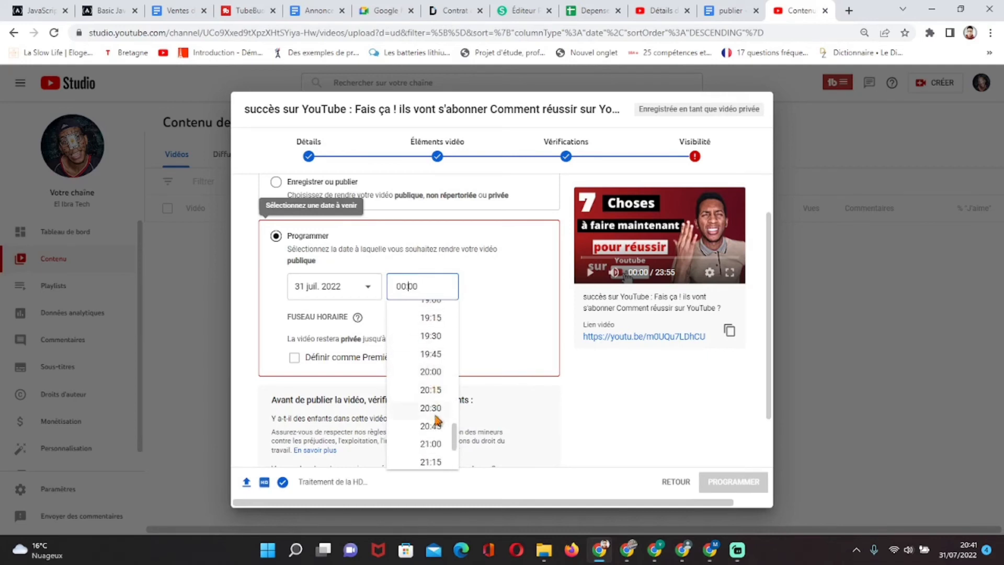
pyautogui.click(435, 444)
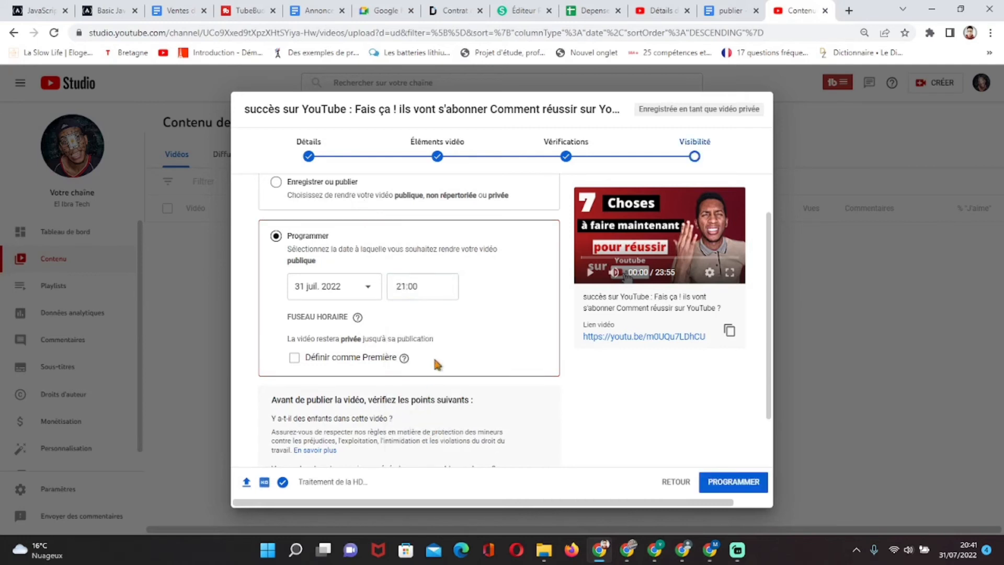
# Step: Schedule the video for publication on 31 July 2022 at 21:00 and close the confirmation
pyautogui.scroll(-1, 442, 346)
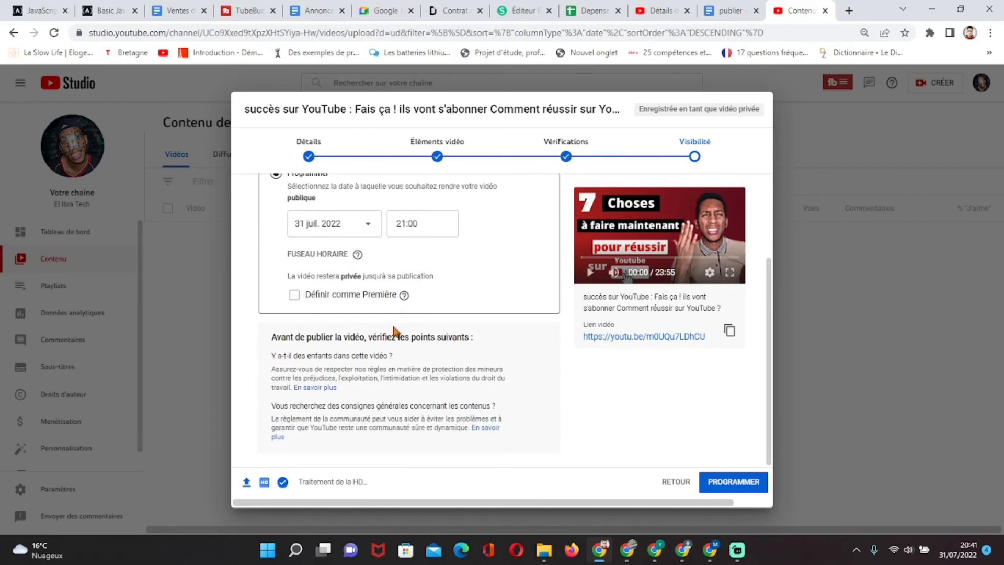
pyautogui.scroll(3, 432, 328)
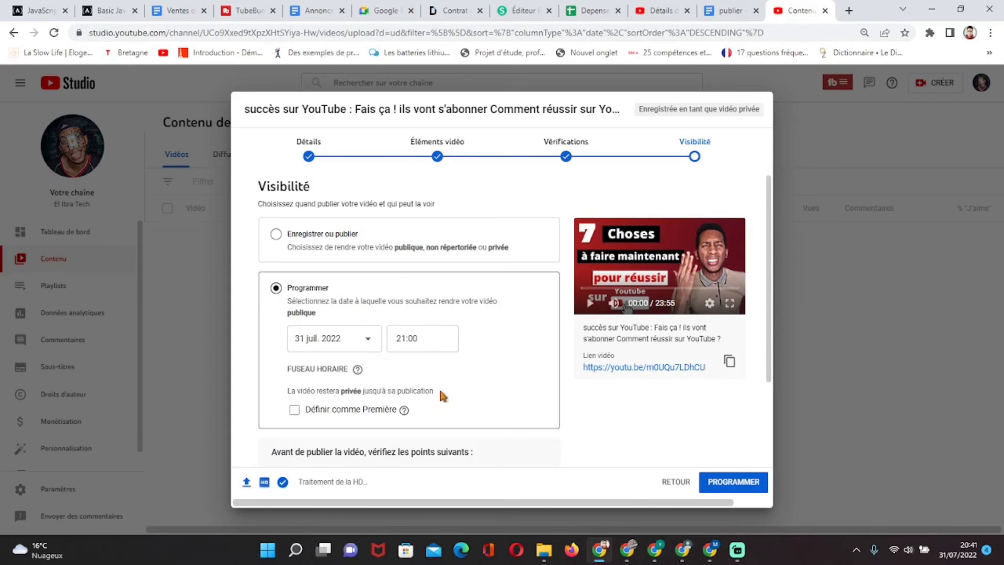
pyautogui.click(733, 481)
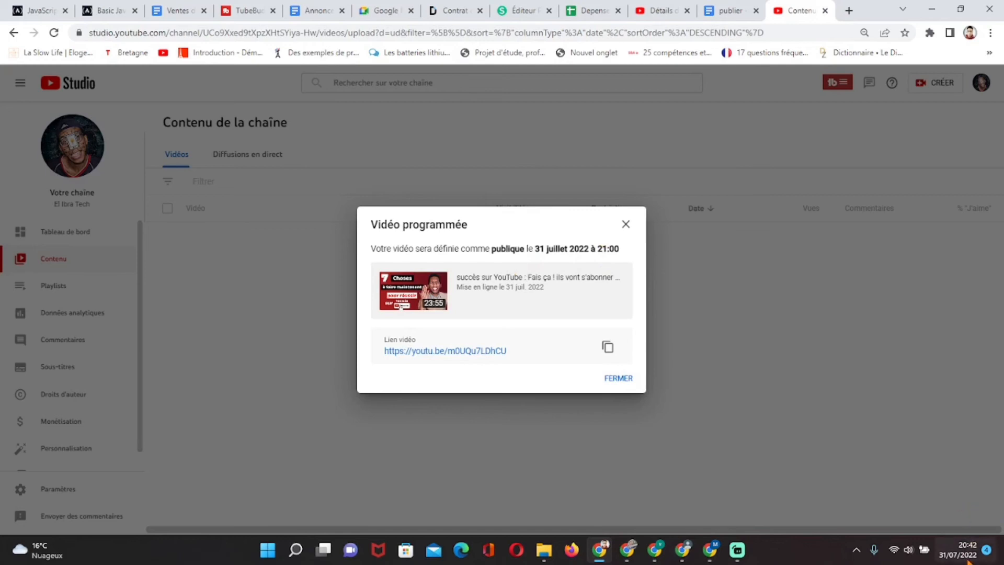
pyautogui.moveTo(959, 534)
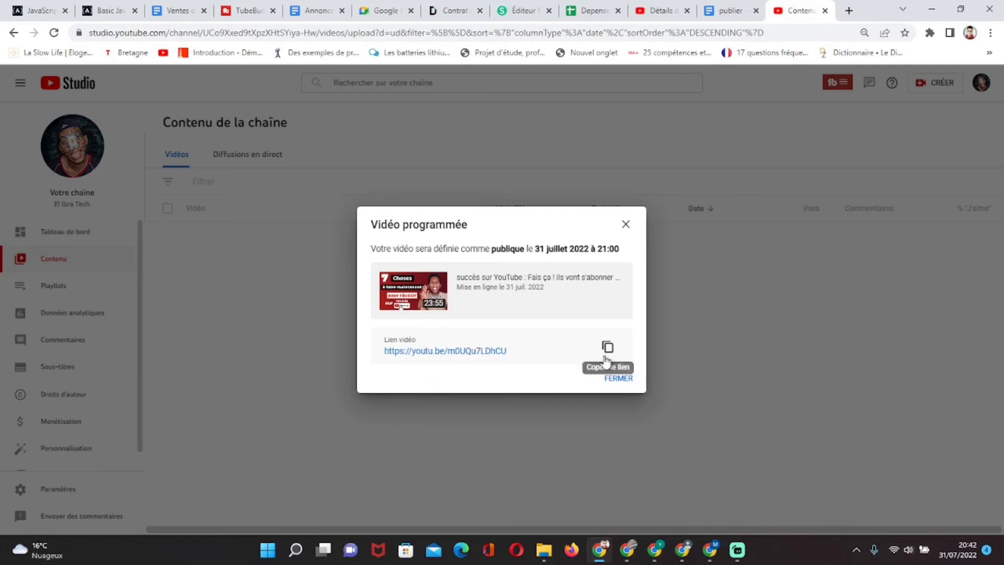
pyautogui.click(611, 387)
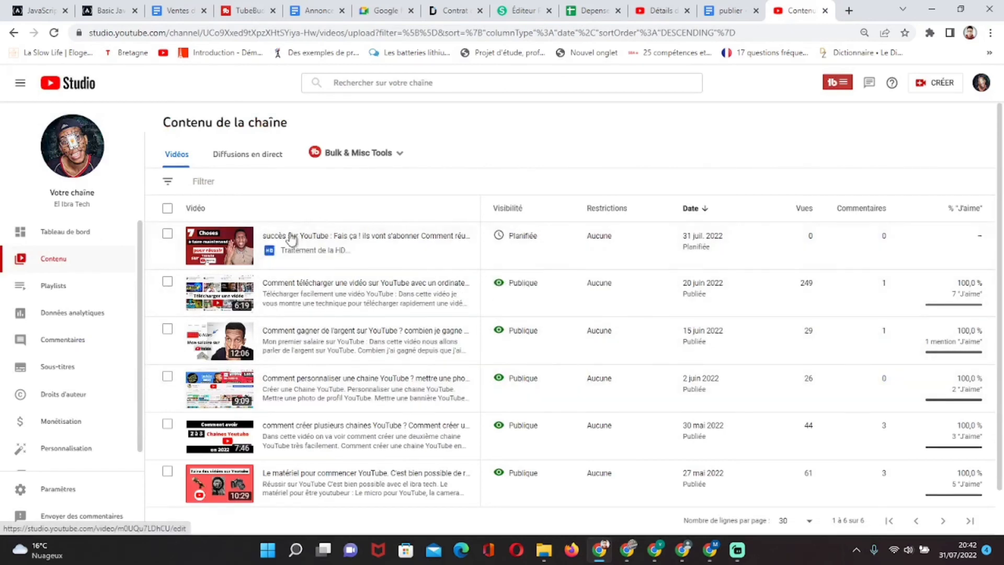
# Step: Open the scheduled video's details and review its description, visibility, end screen, cards and thumbnail settings
pyautogui.click(270, 256)
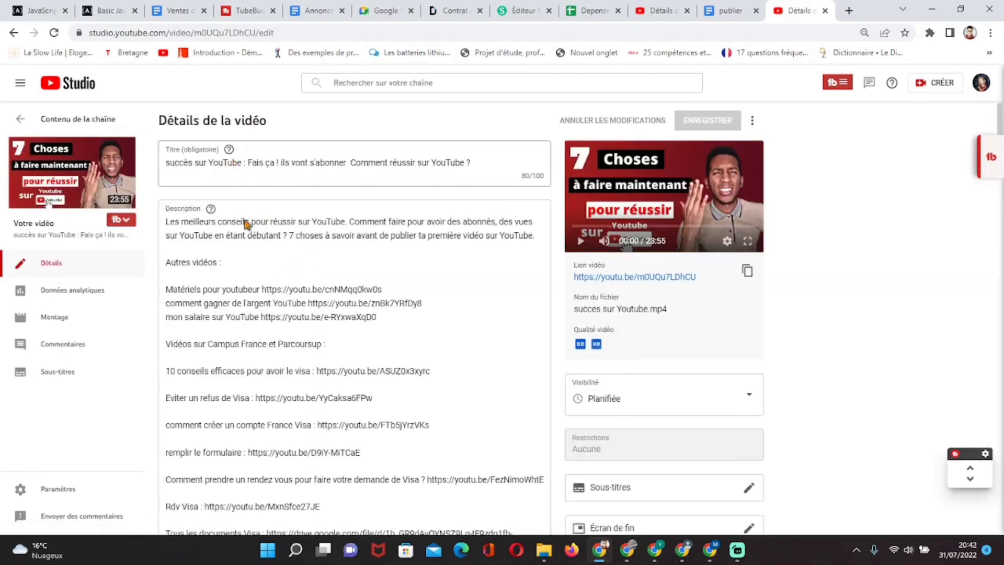
pyautogui.scroll(-3, 544, 315)
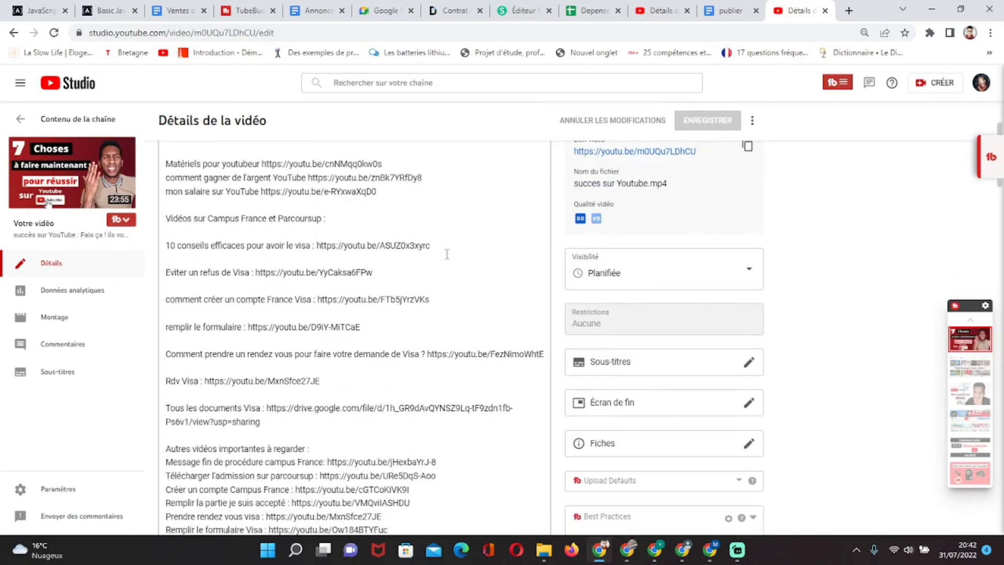
pyautogui.scroll(-2, 598, 253)
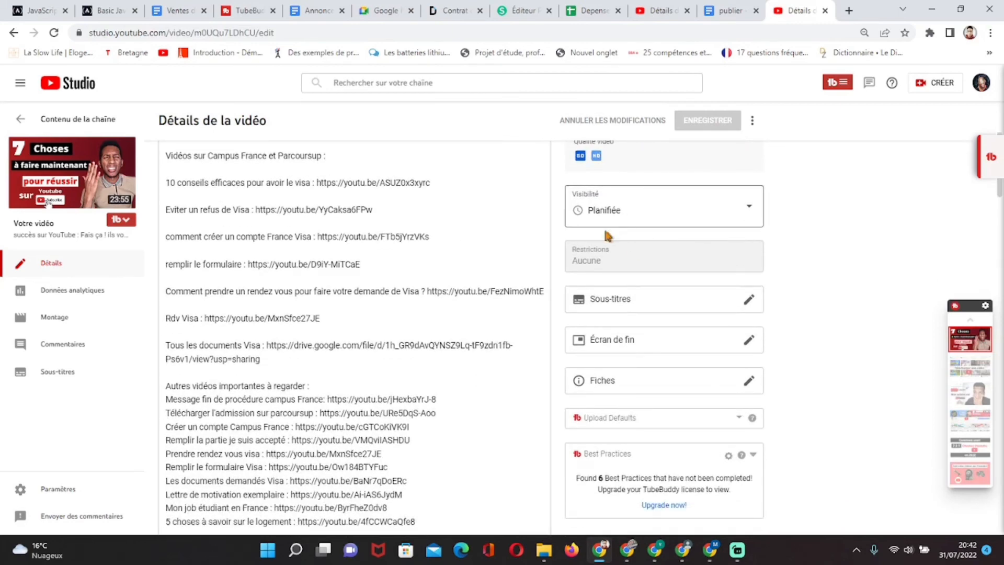
pyautogui.scroll(5, 605, 236)
pyautogui.scroll(-10, 359, 292)
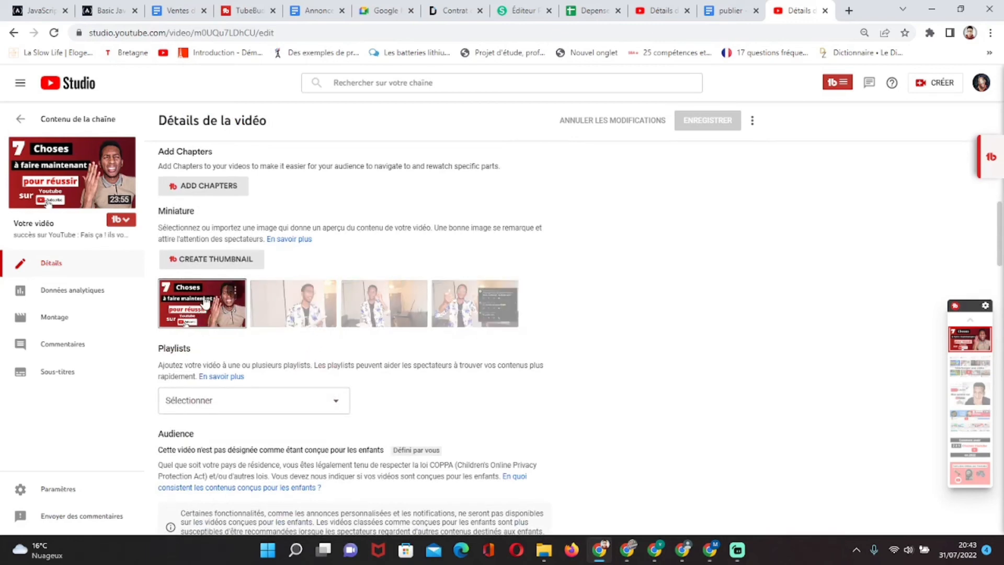
pyautogui.scroll(15, 207, 304)
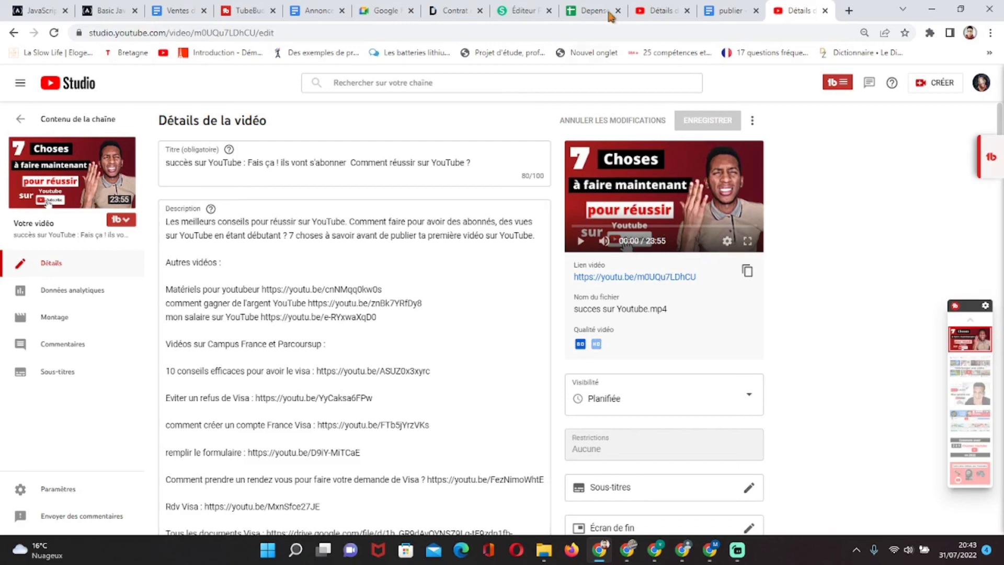
# Step: Open the EL IBRA TV channel's videos page in a new browser tab
pyautogui.click(849, 10)
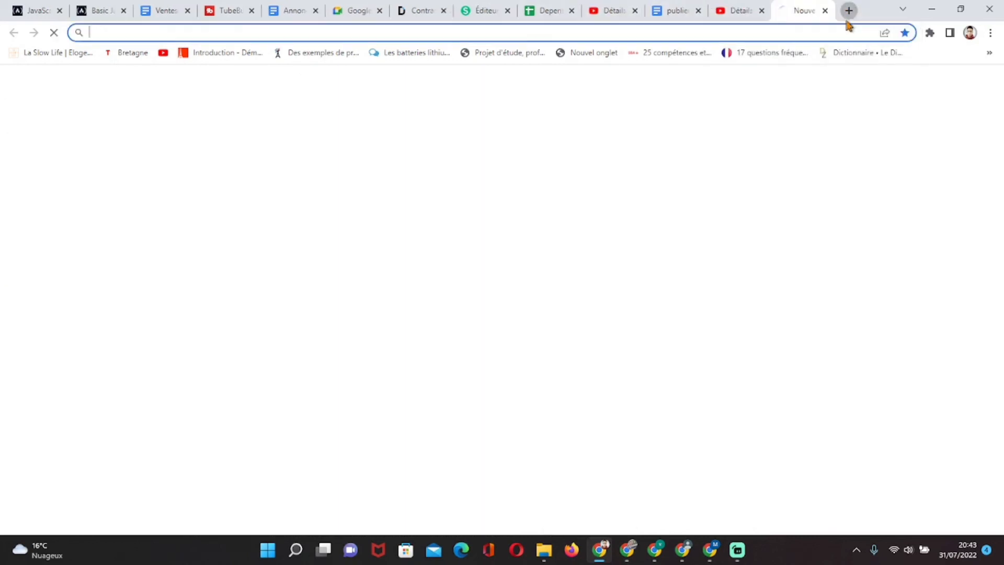
pyautogui.click(163, 53)
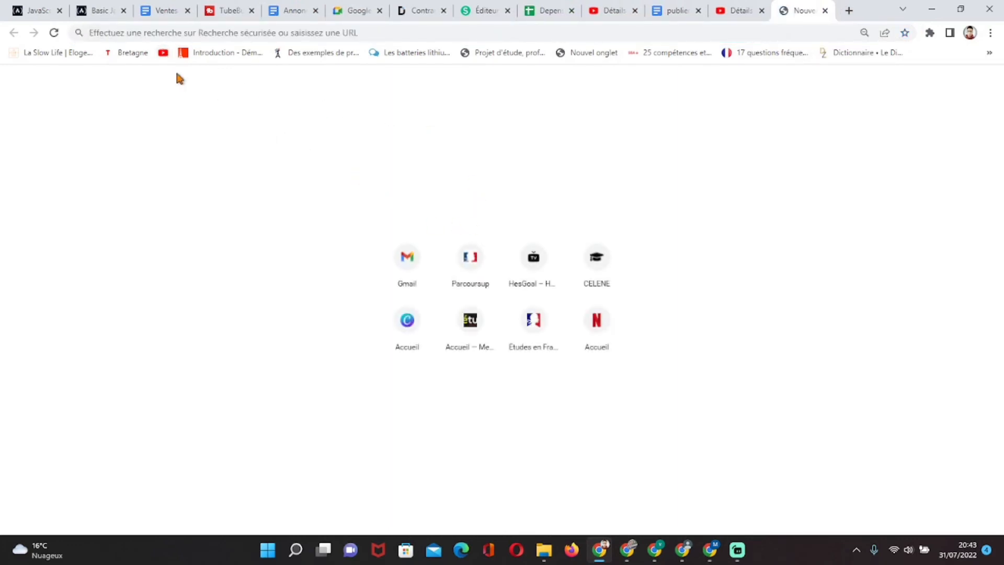
pyautogui.click(163, 52)
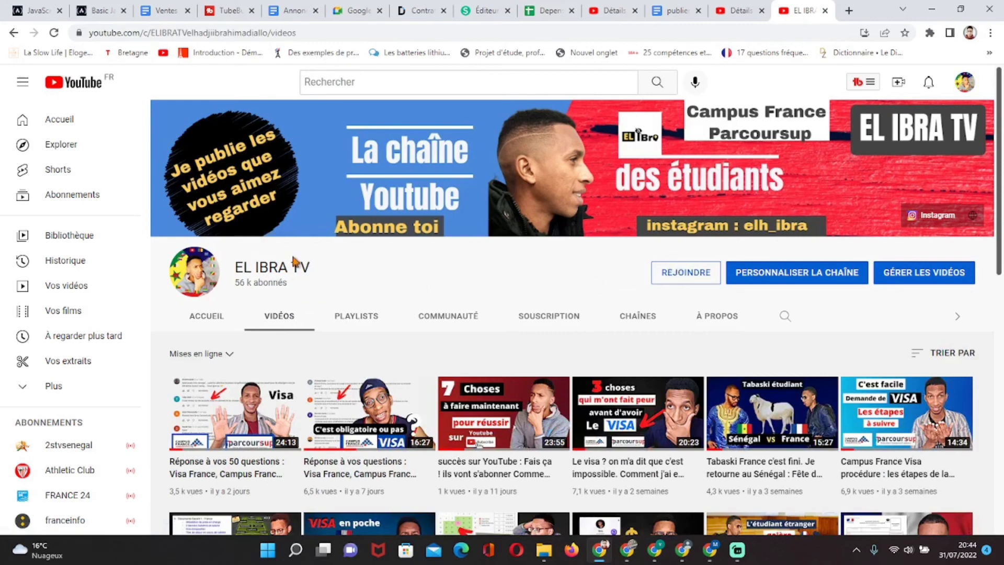
# Step: Open the channel's latest video, "Réponse à vos 50 questions", mute it and go to its comments
pyautogui.scroll(-1, 366, 288)
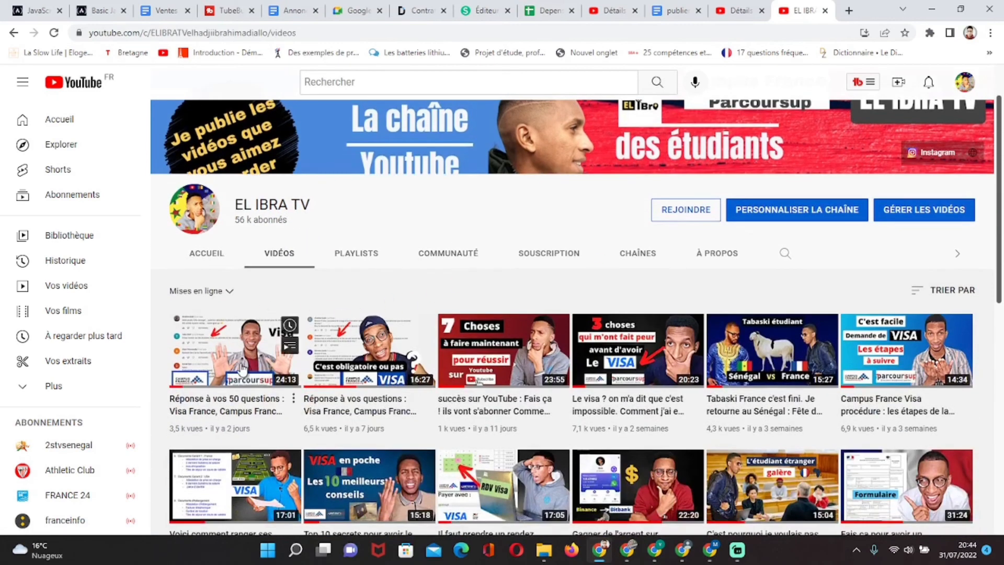
pyautogui.moveTo(244, 369)
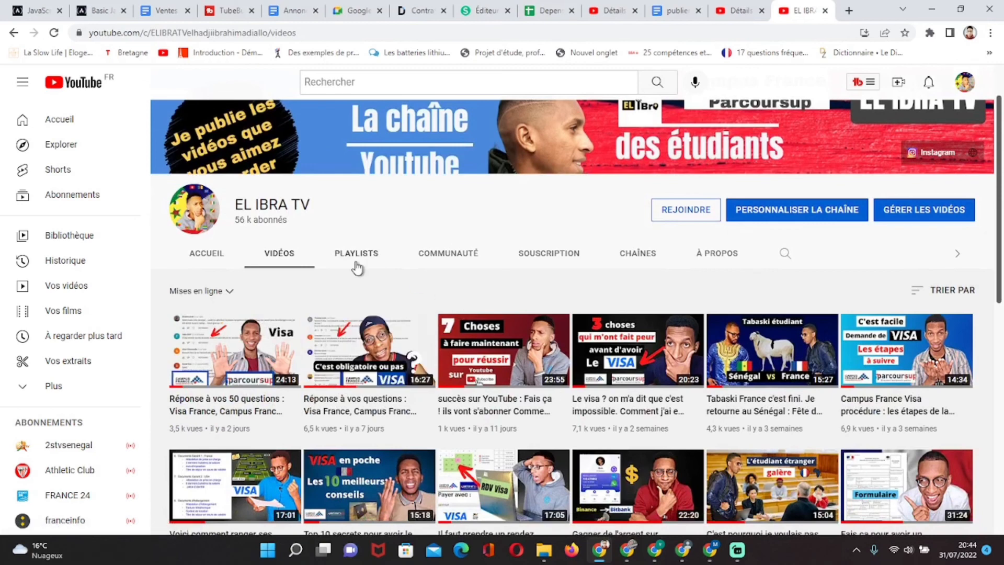
pyautogui.click(238, 342)
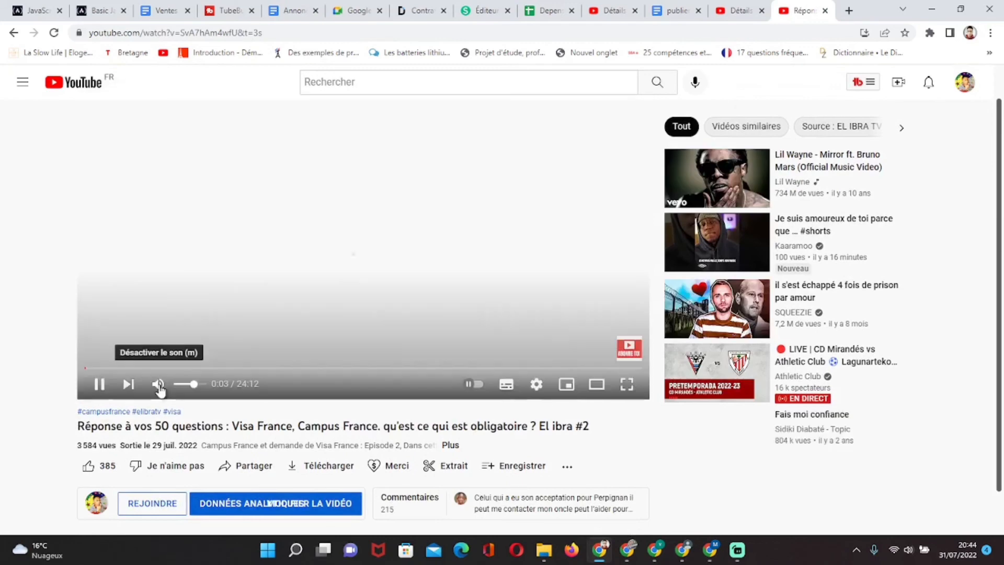
pyautogui.click(159, 388)
pyautogui.scroll(-3, 189, 343)
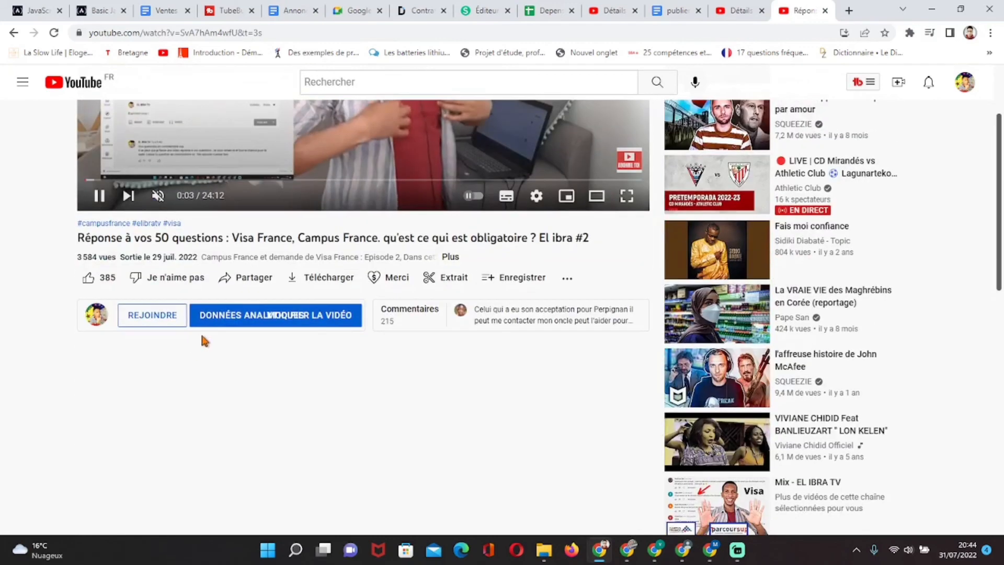
pyautogui.scroll(-1, 195, 385)
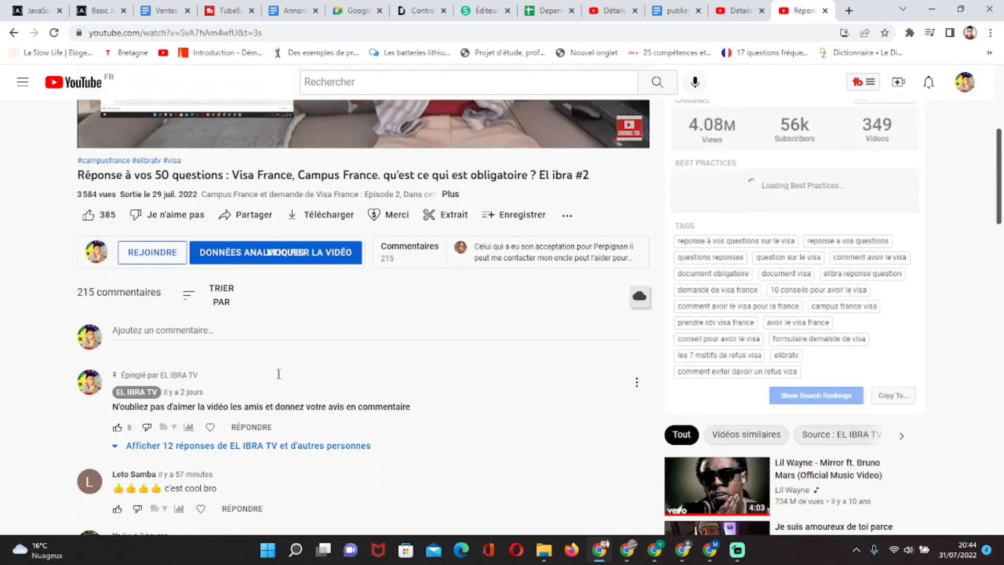
# Step: Post the test comment "hhhhhhhhhhh" on the video
pyautogui.click(188, 330)
pyautogui.write('hhhhhhhhhhh')
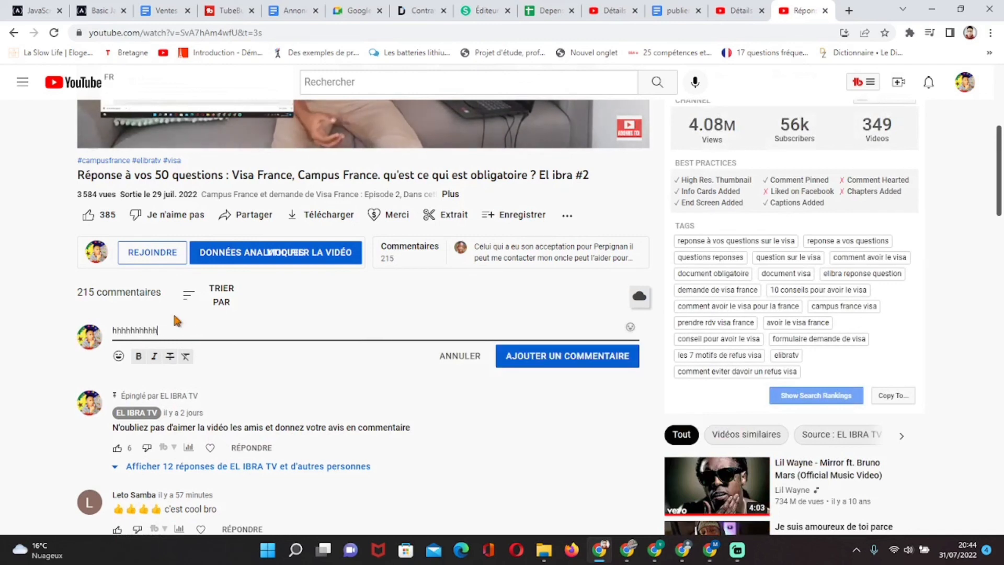
pyautogui.press('Return')
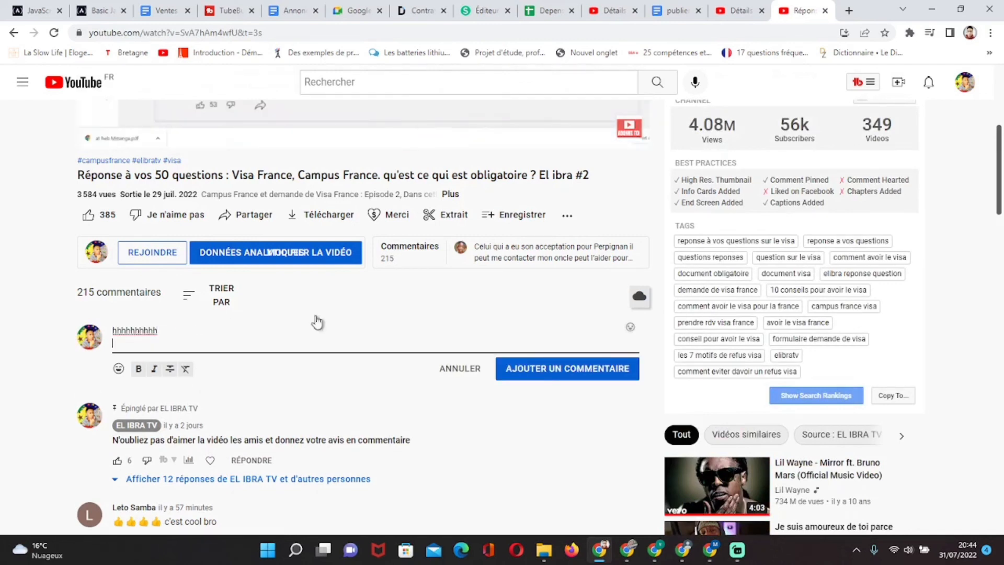
pyautogui.click(523, 370)
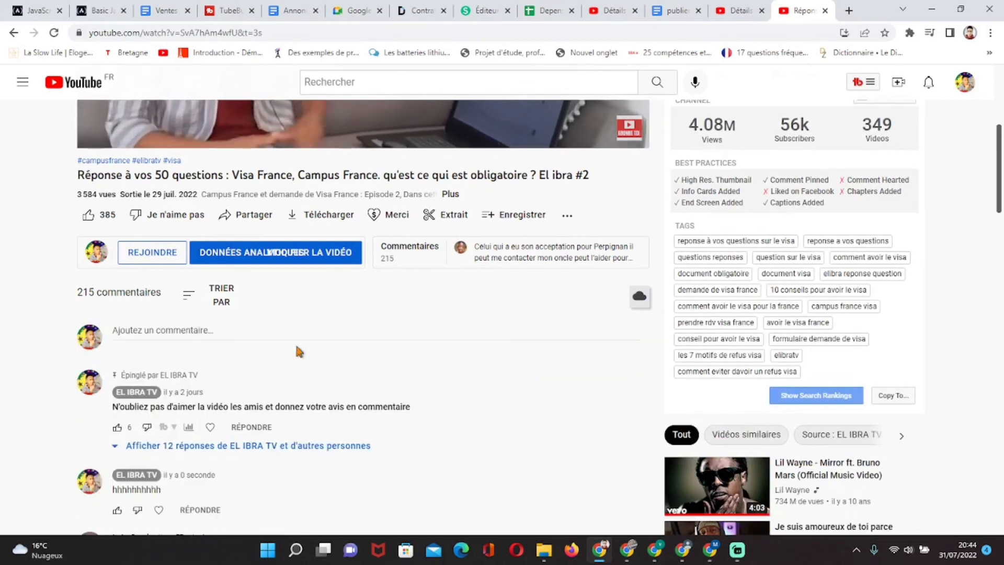
# Step: Examine the options of the test comment, including pinning, and delete the comment permanently
pyautogui.scroll(-3, 212, 377)
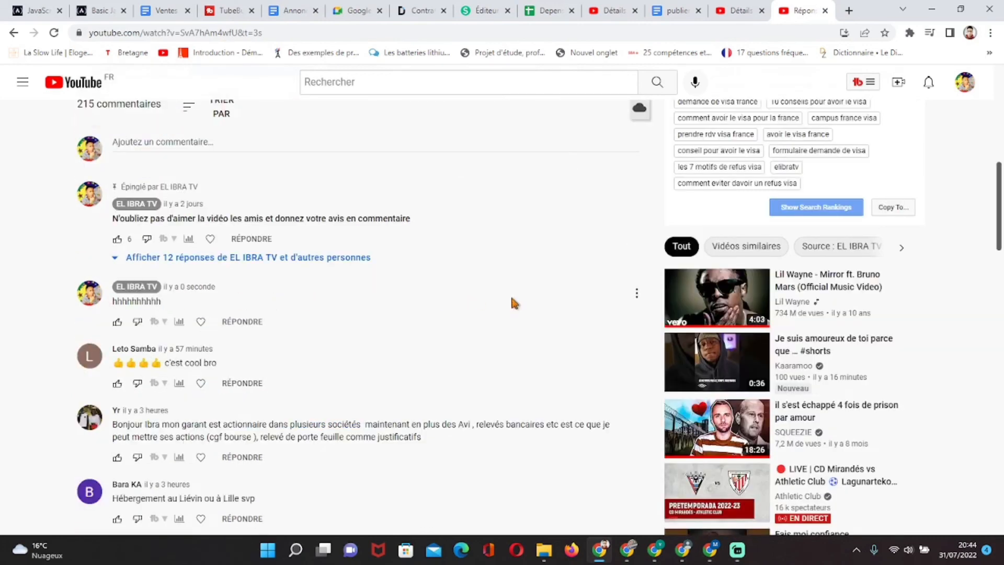
pyautogui.click(637, 294)
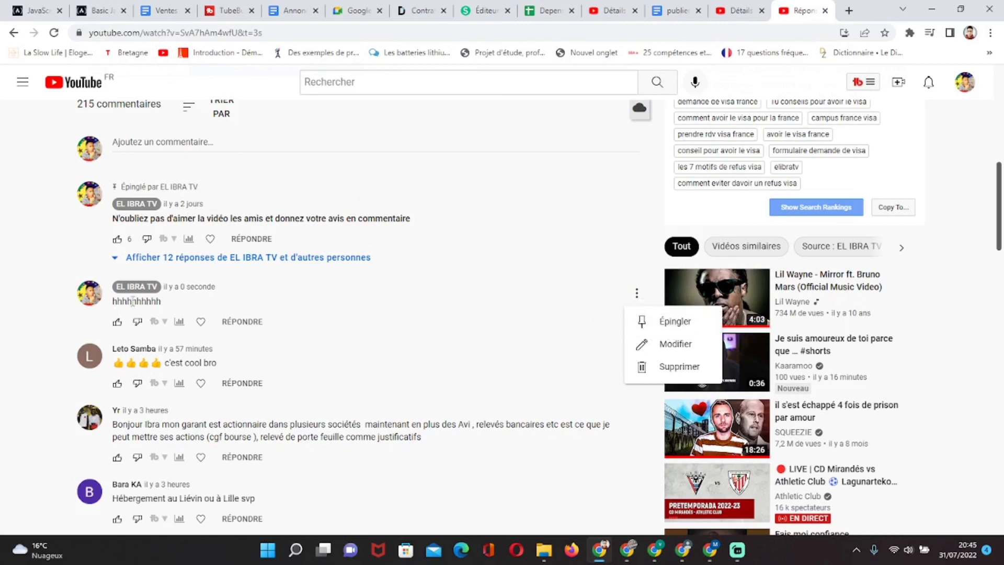
pyautogui.click(634, 378)
pyautogui.click(573, 335)
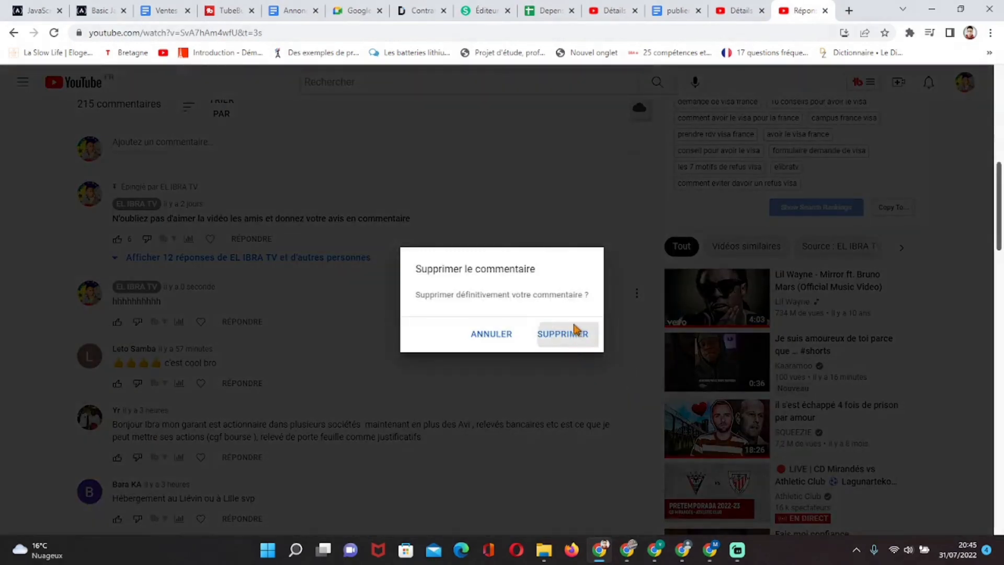
# Step: Return to the channel's videos page and look through the recent uploads
pyautogui.scroll(10, 575, 333)
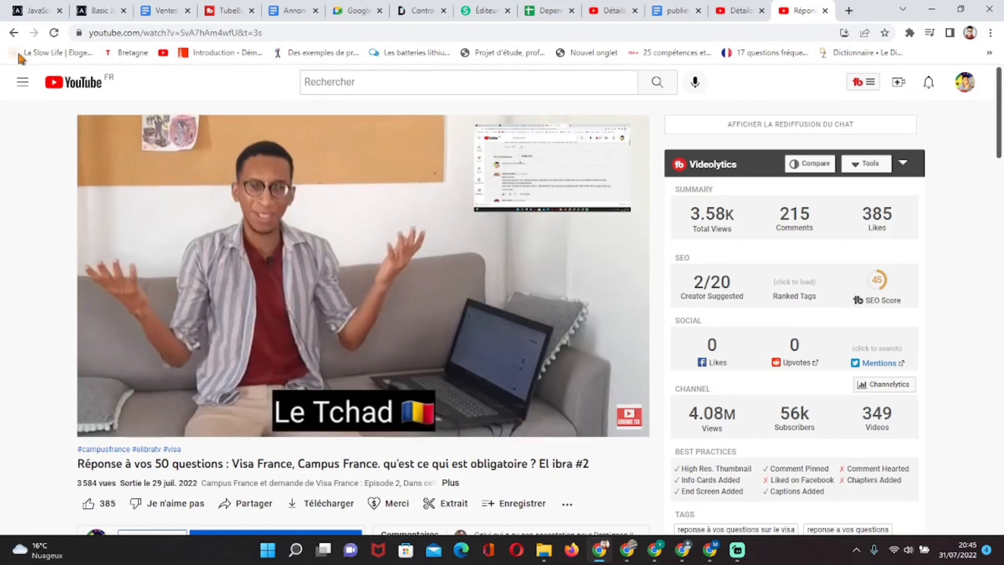
pyautogui.rightClick(14, 34)
pyautogui.click(59, 54)
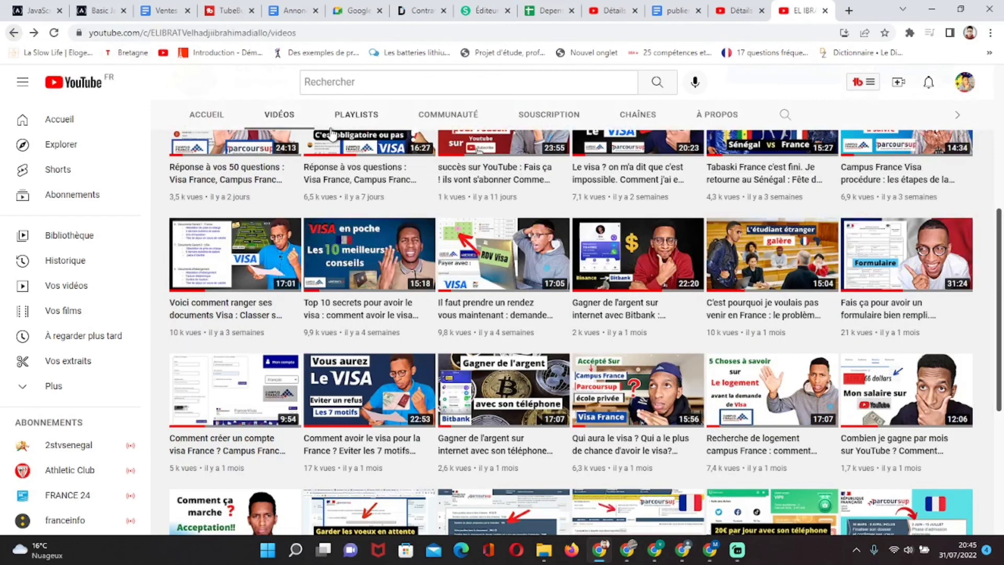
pyautogui.scroll(6, 663, 284)
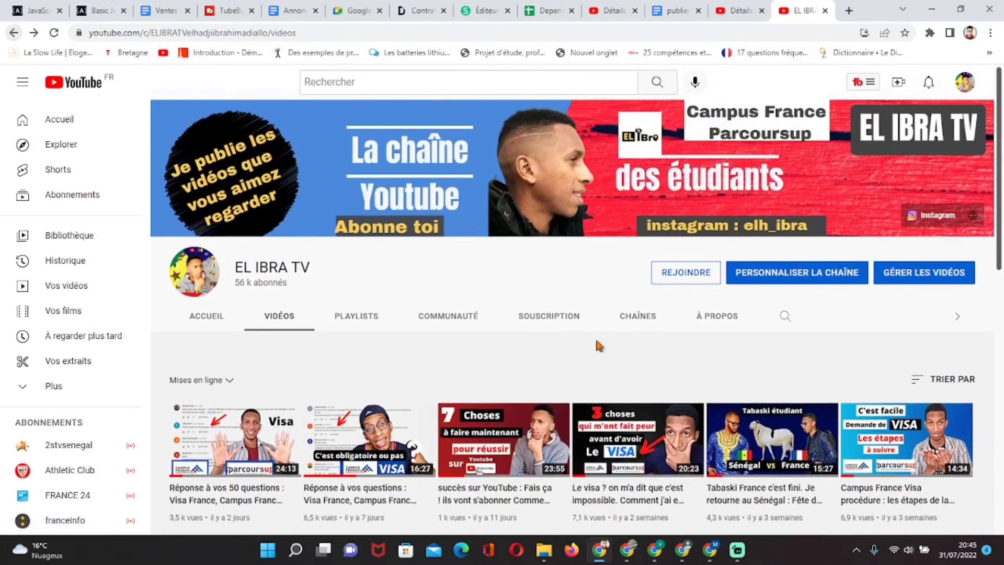
pyautogui.scroll(-3, 599, 343)
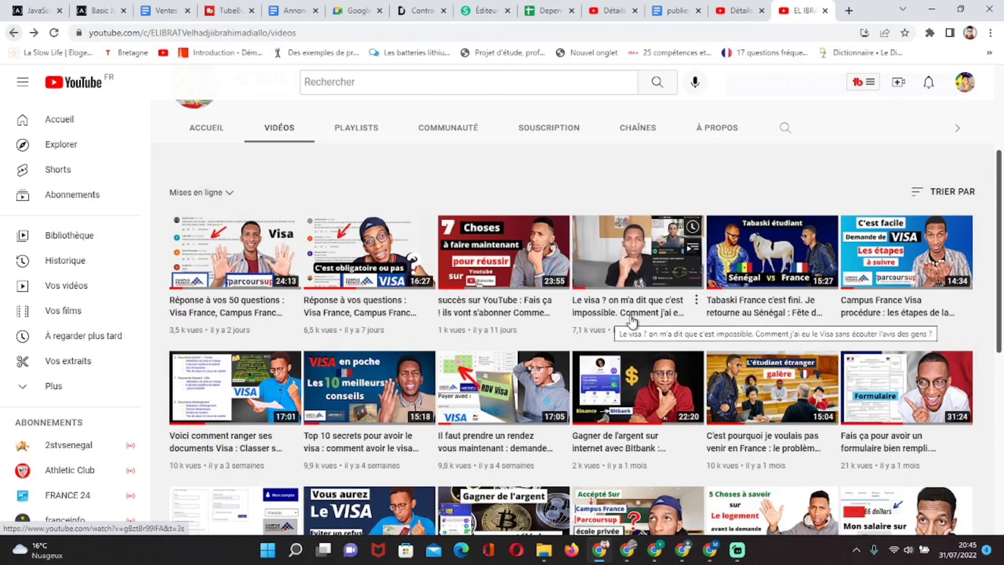
pyautogui.scroll(3, 744, 324)
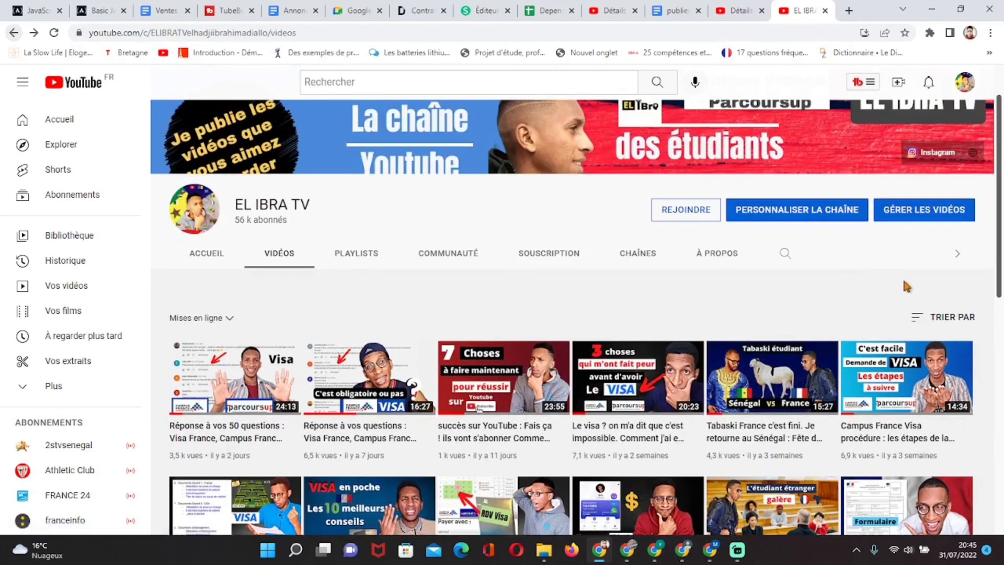
# Step: Sort the channel's videos by "Les plus populaires" and examine the most viewed ones
pyautogui.click(951, 325)
pyautogui.click(881, 352)
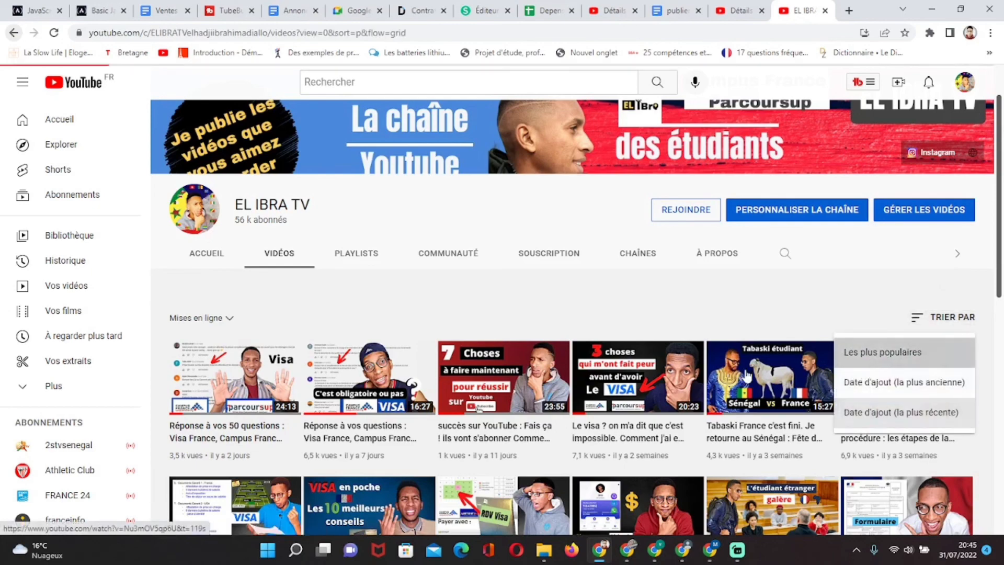
pyautogui.scroll(-1, 399, 387)
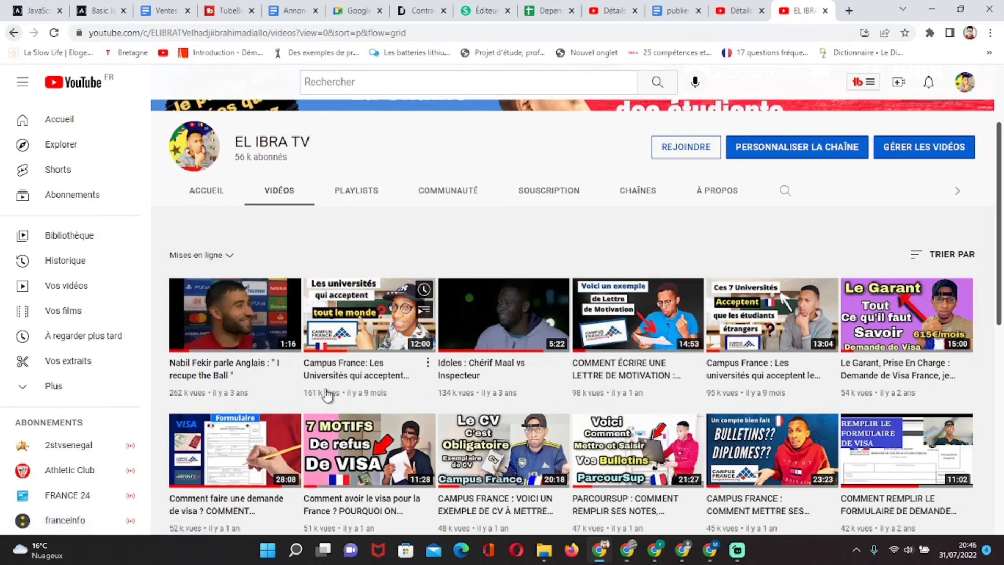
pyautogui.scroll(-1, 272, 429)
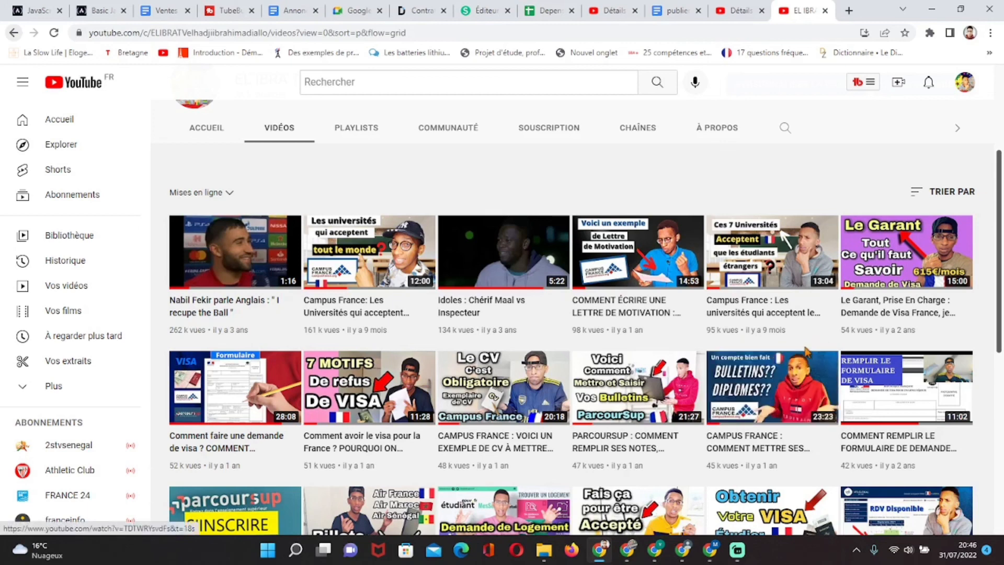
pyautogui.moveTo(794, 359)
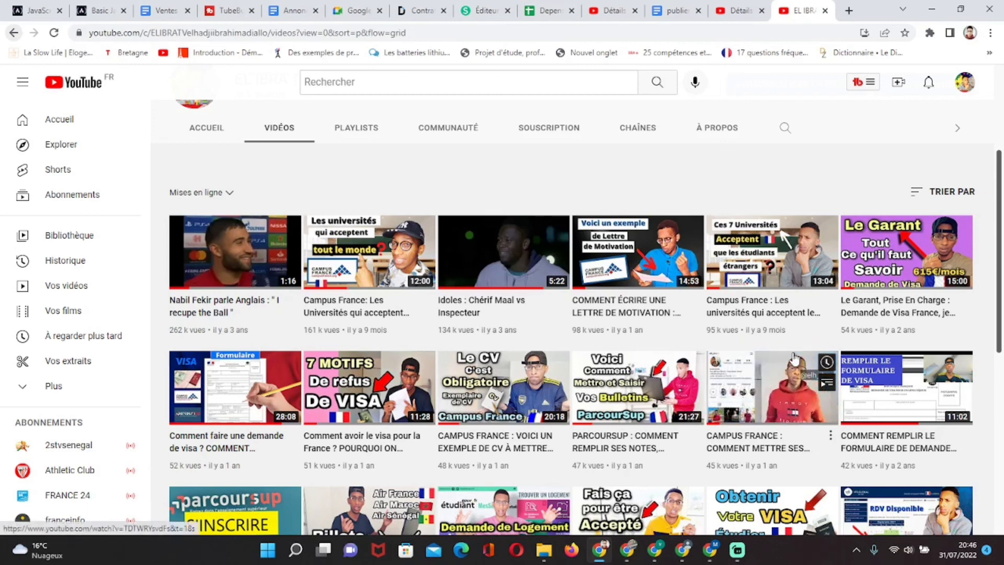